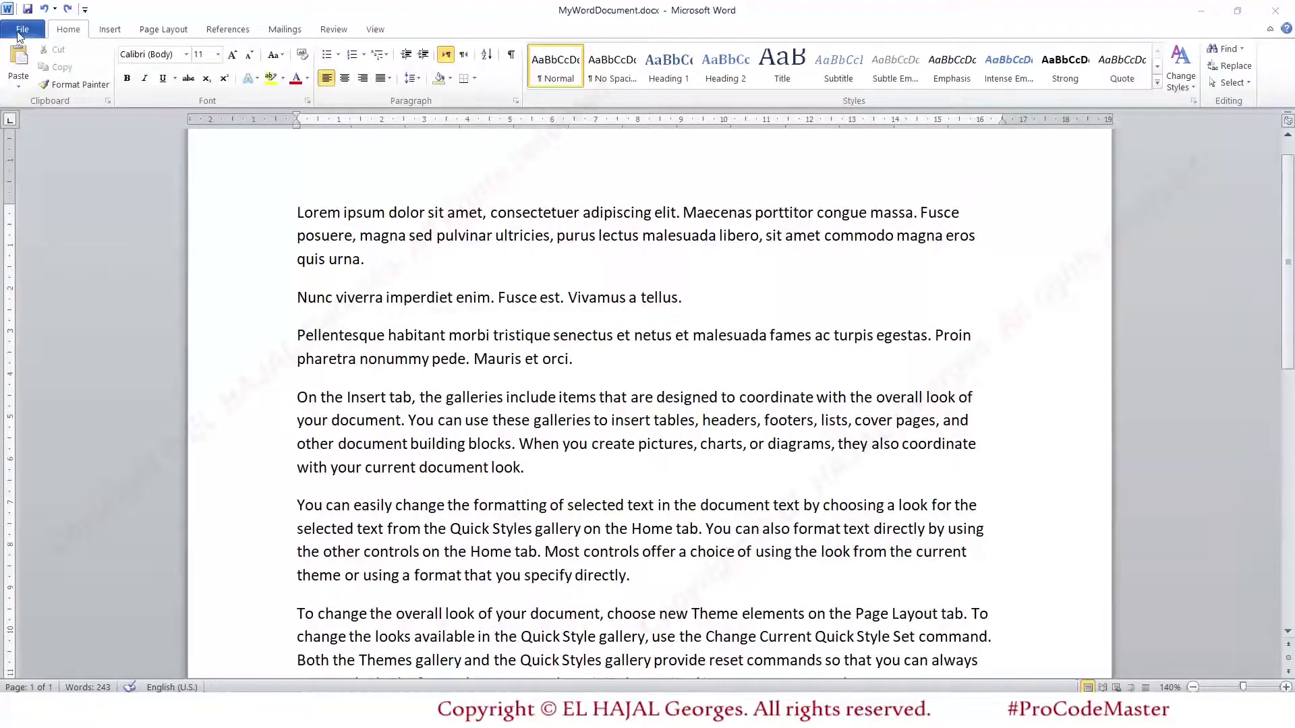
- Publish the Word document as MyWordDocument.pdf in the word2pdf folder, optimized as Standard and opened after publishing
left_click(20, 31)
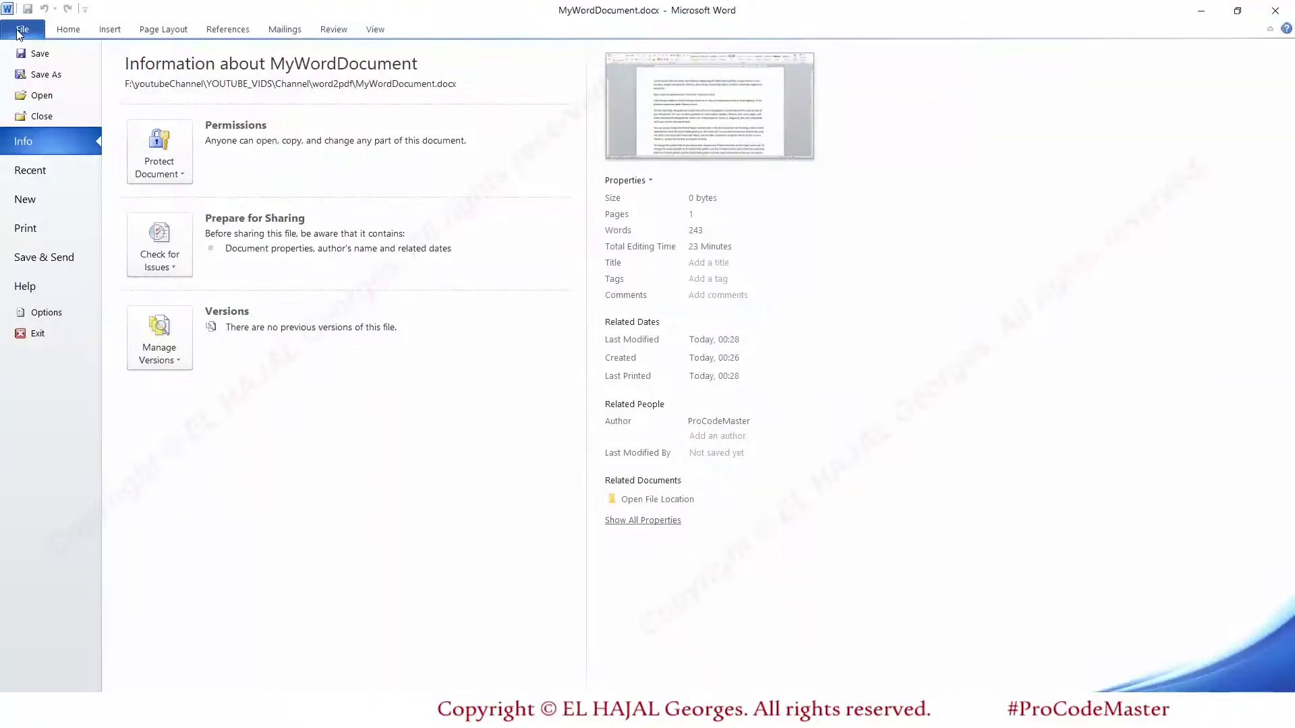
left_click(63, 258)
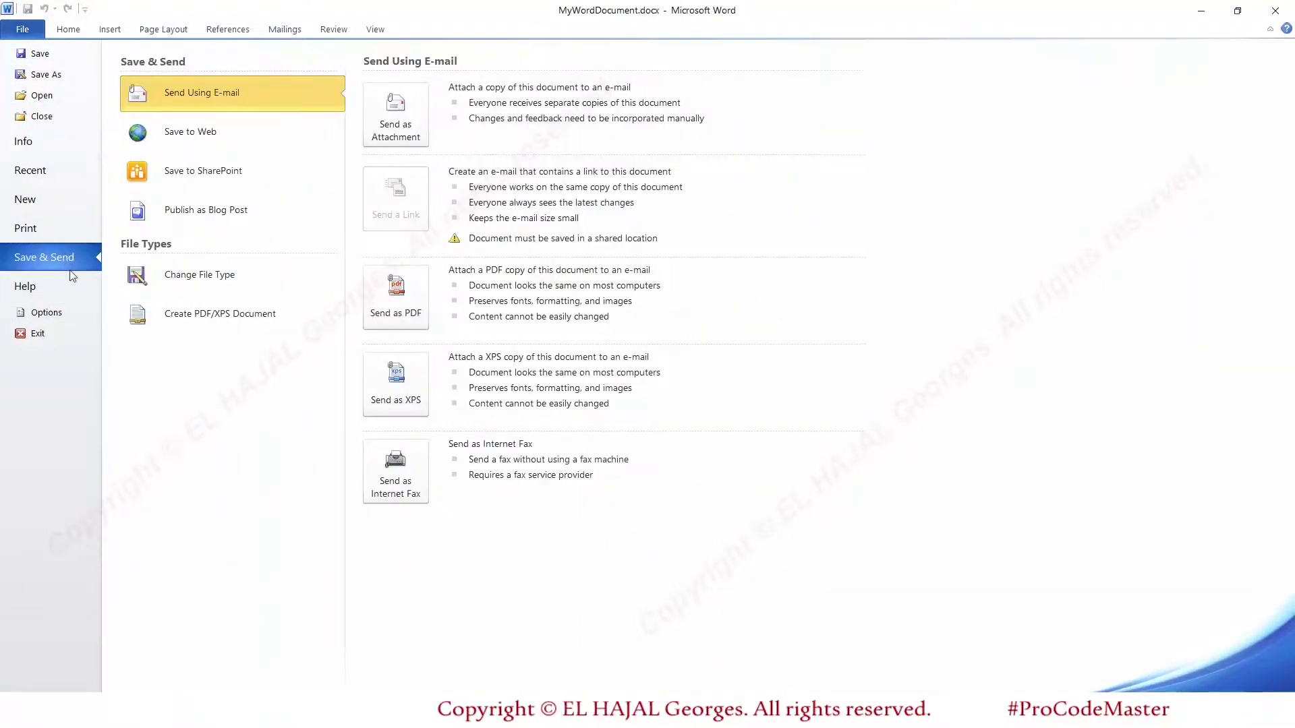
left_click(220, 329)
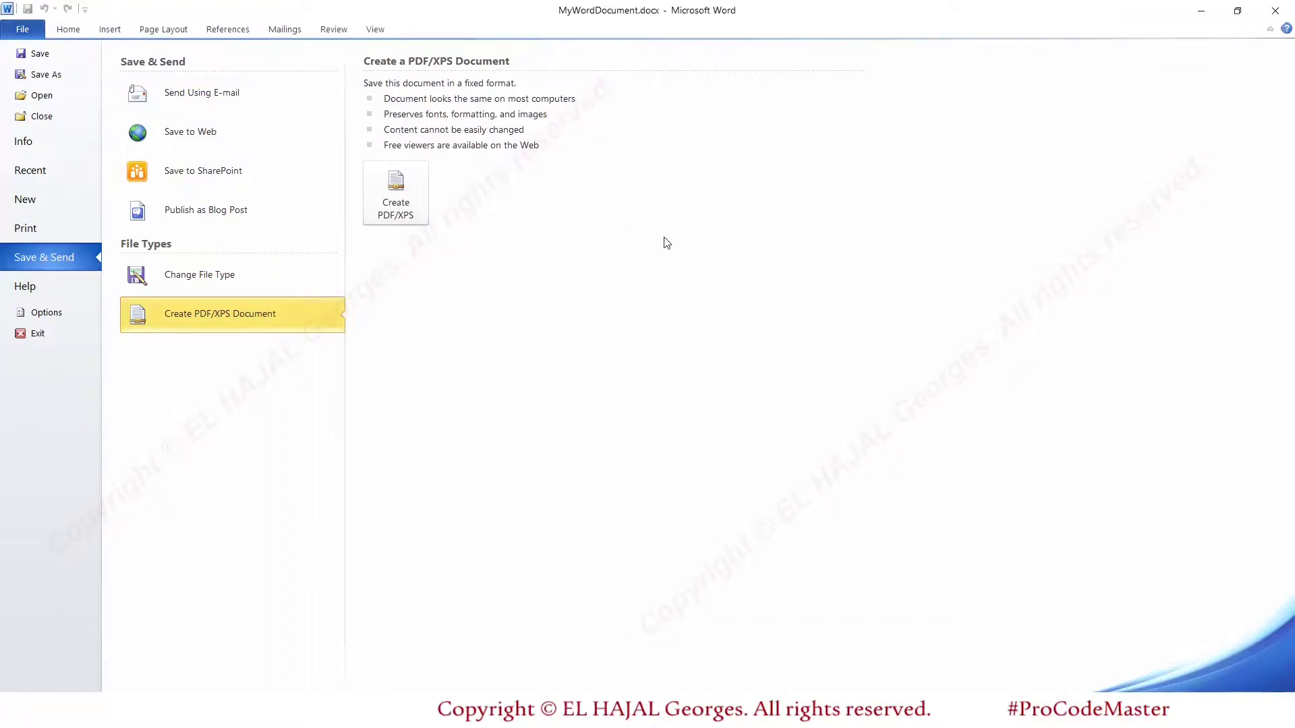
left_click(407, 210)
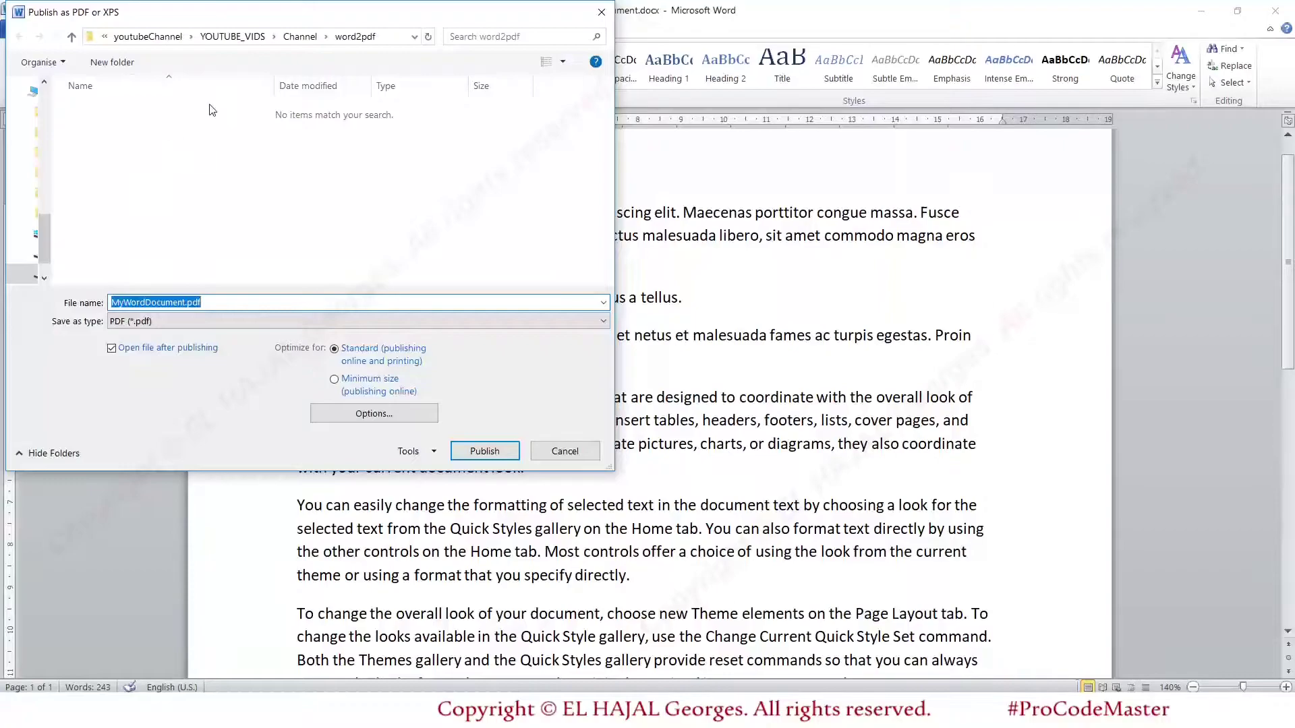
left_click(485, 452)
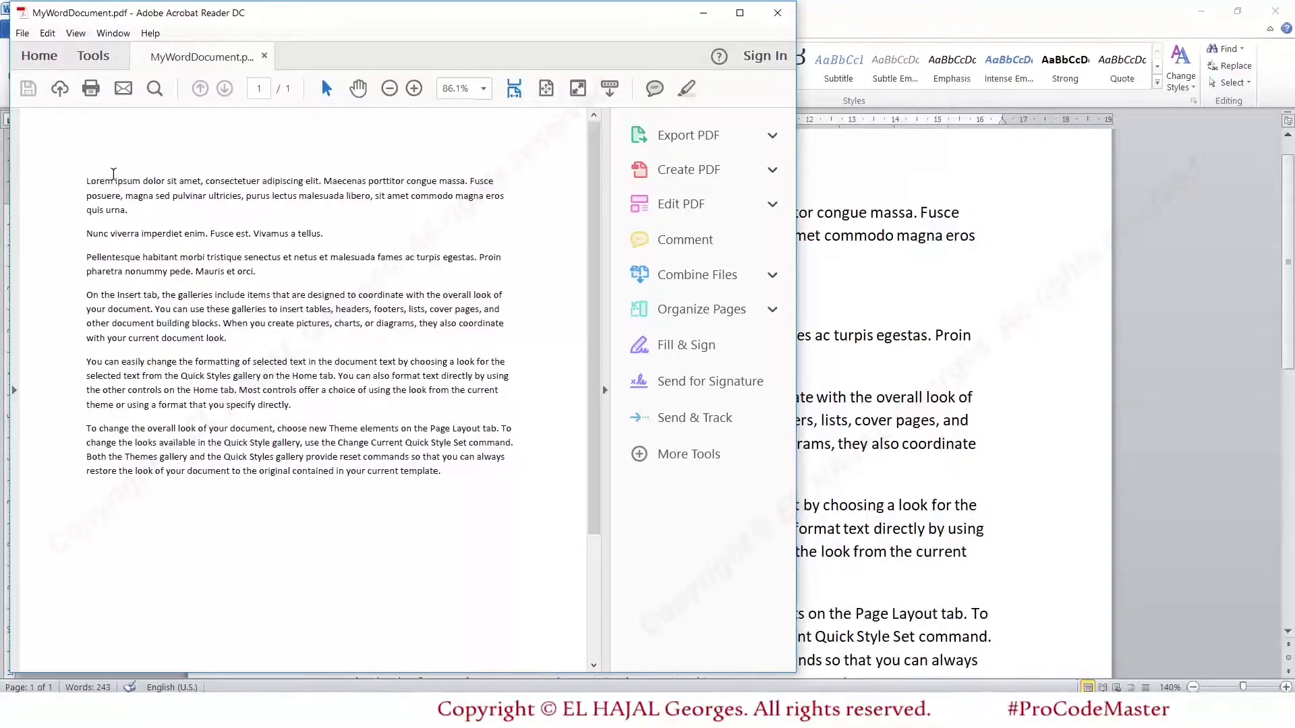
- Copy the PDF text from "Lorem ipsum" through "Most controls offer a choice of using"
left_click_drag(86, 179, 390, 389)
right_click(292, 236)
left_click(315, 248)
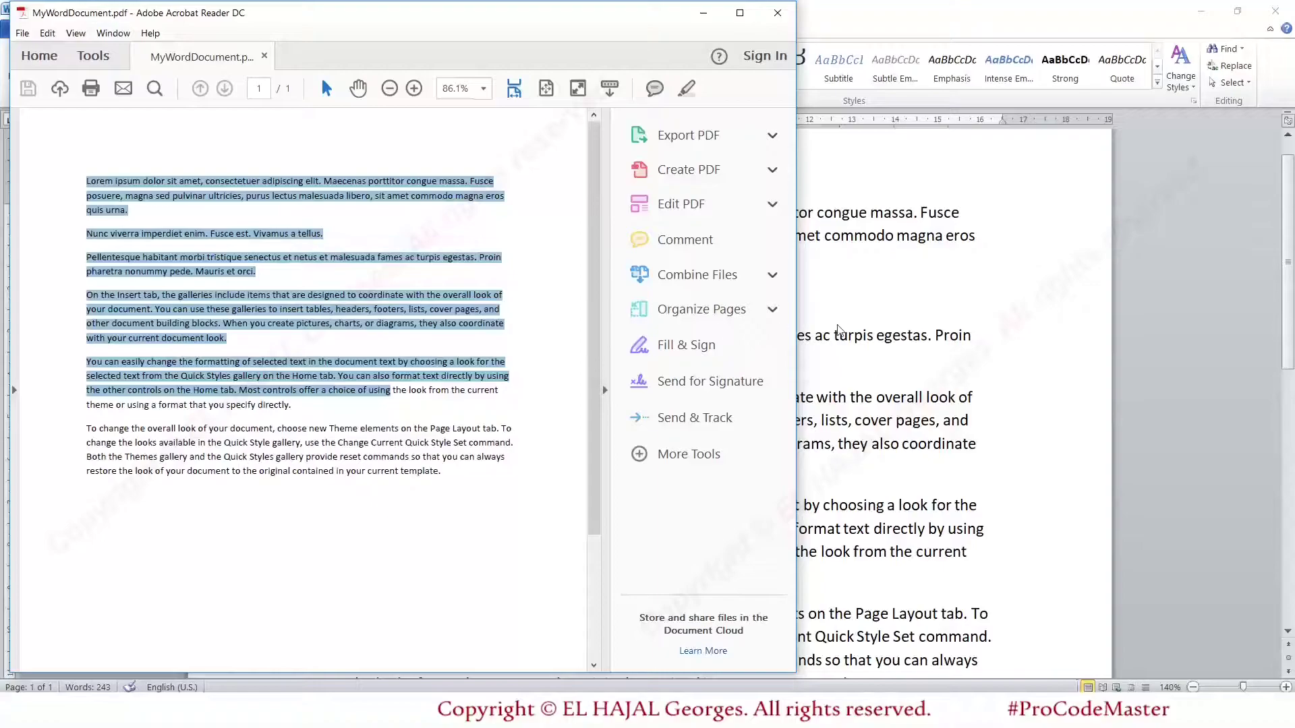
- Try pasting the copied PDF text two lines below the last paragraph of the Word document, and undo the paste
left_click(836, 330)
scroll(826, 400, "down", 5)
left_click(826, 400)
key("Return")
key("Return")
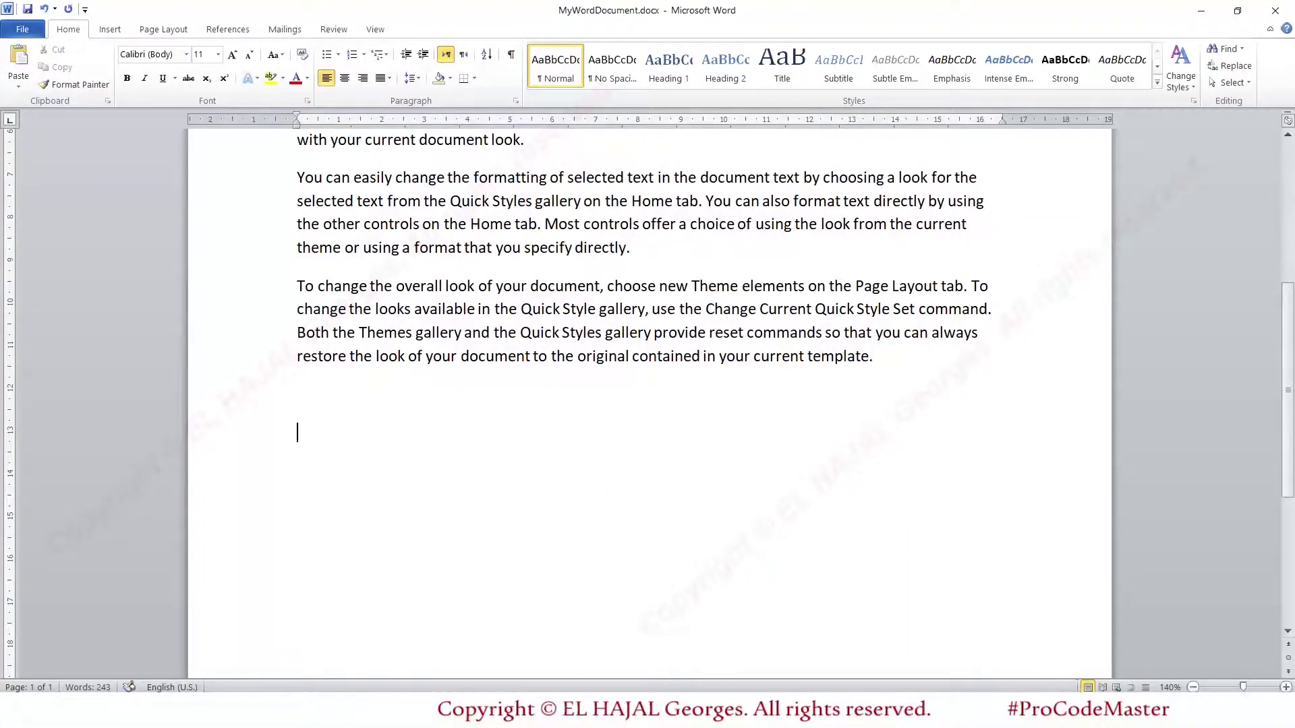
key("ctrl+v")
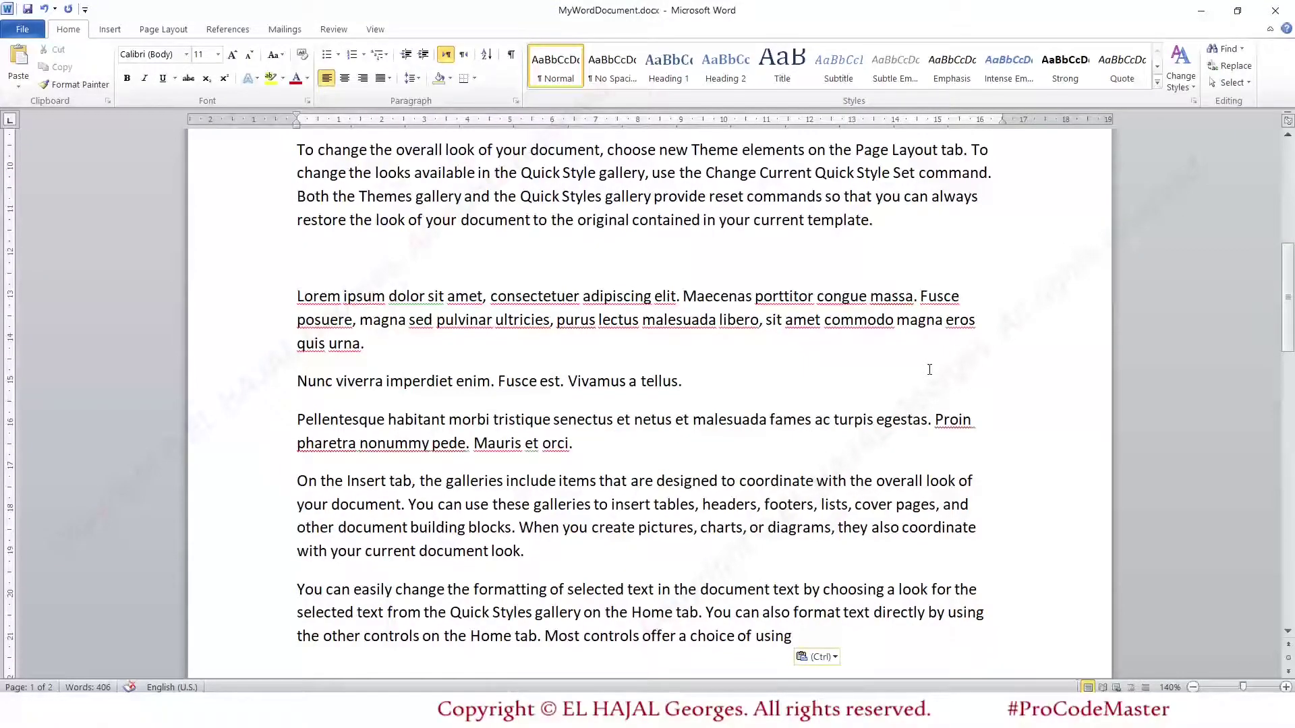
key("ctrl+z")
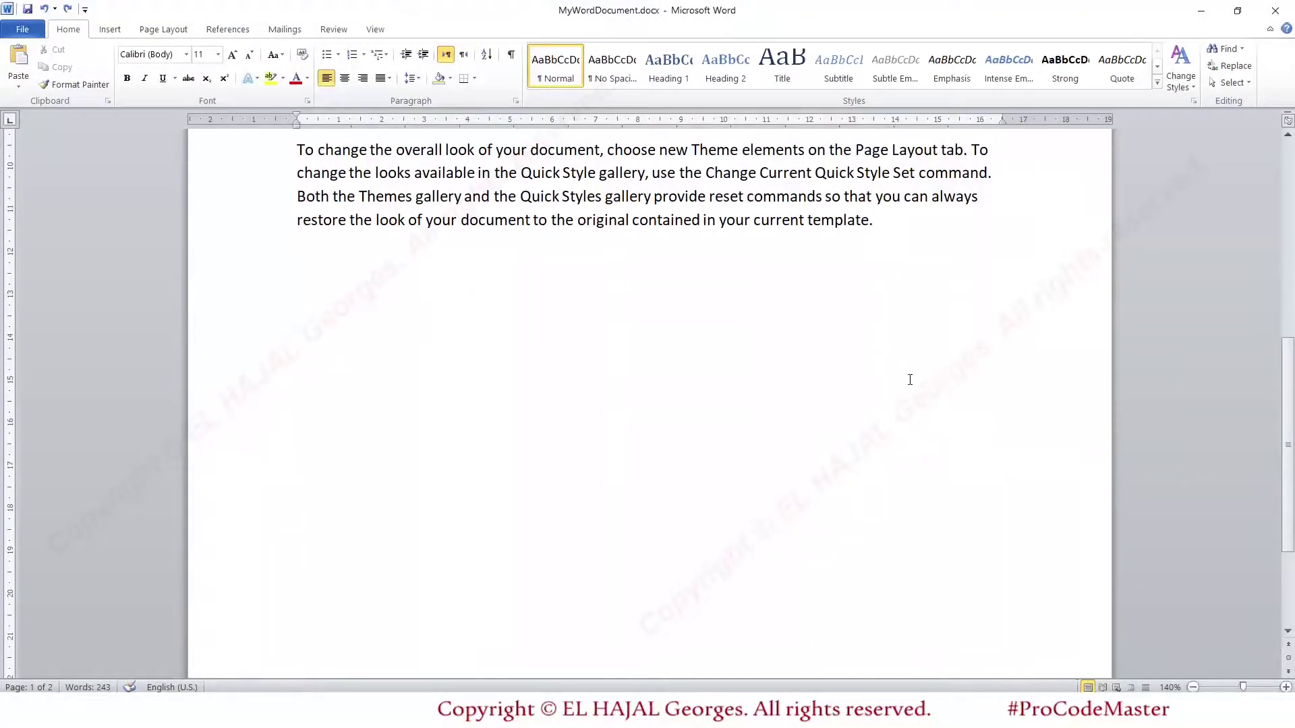
- Switch to Acrobat Reader and turn off Print As Image in the advanced print setup for MyWordDocument.pdf with Microsoft Print to PDF
key("alt+Tab")
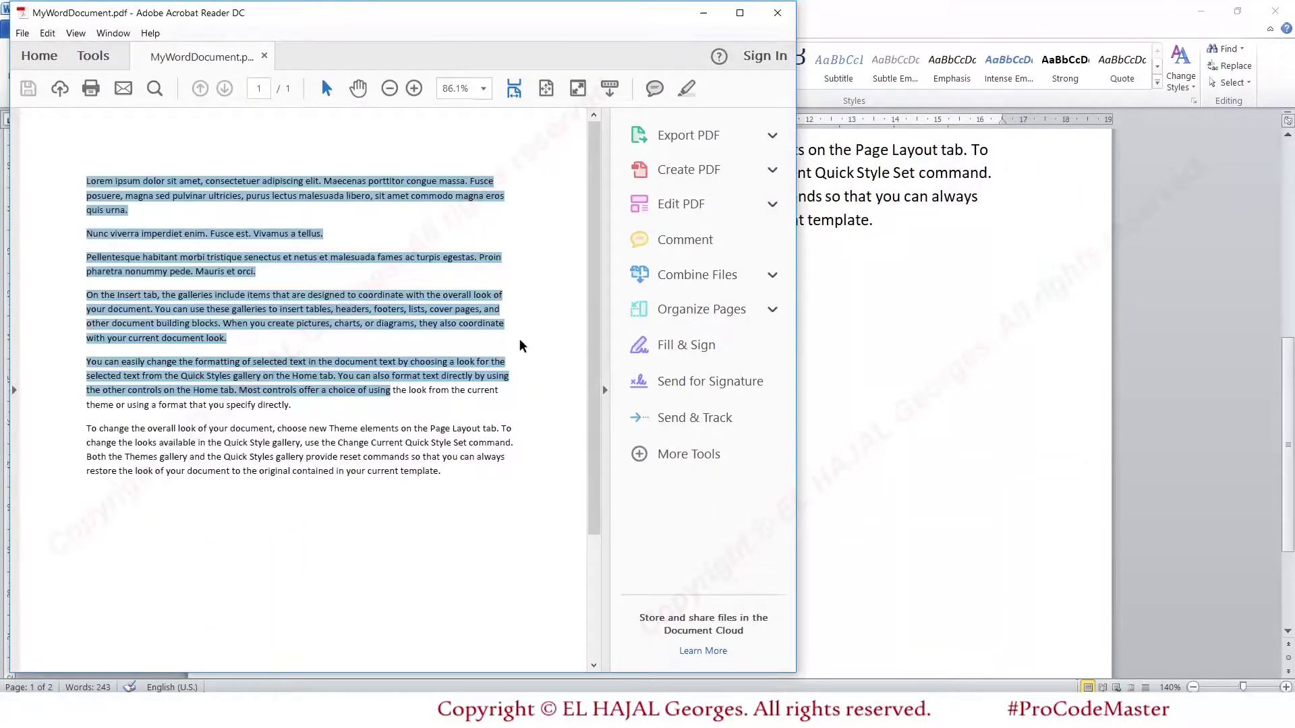
left_click(602, 386)
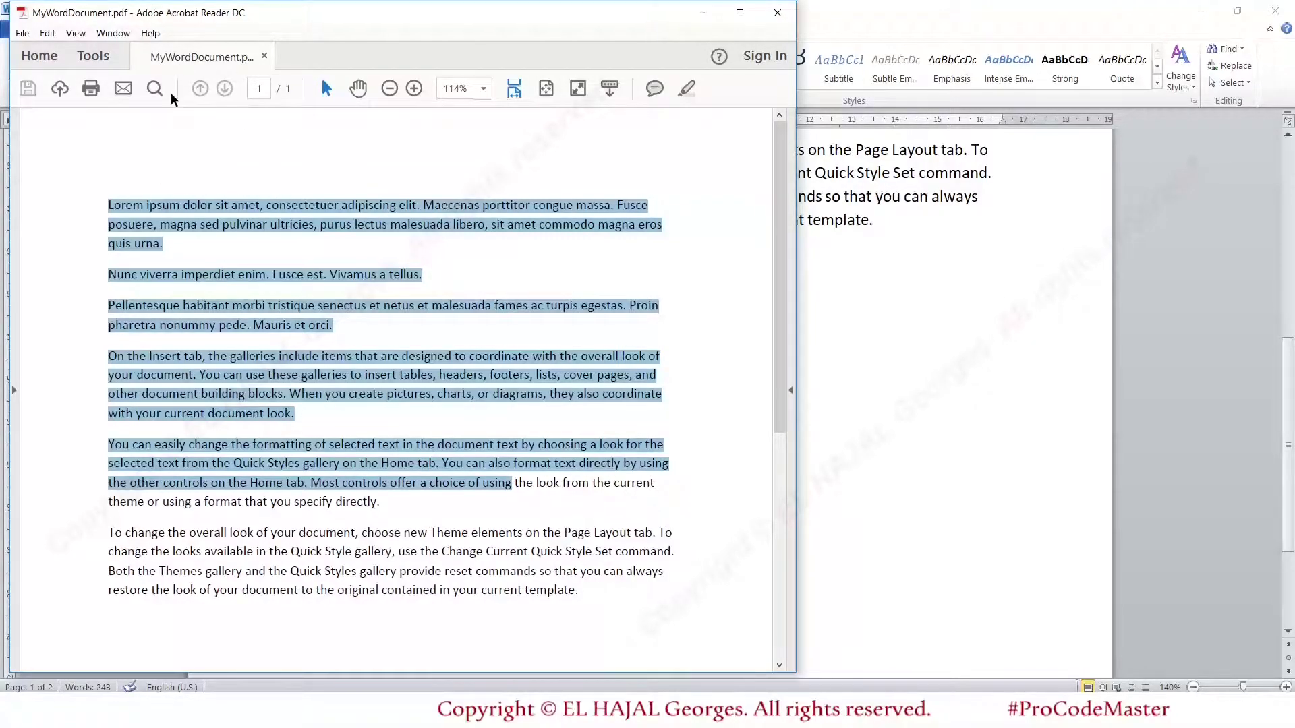
left_click(22, 33)
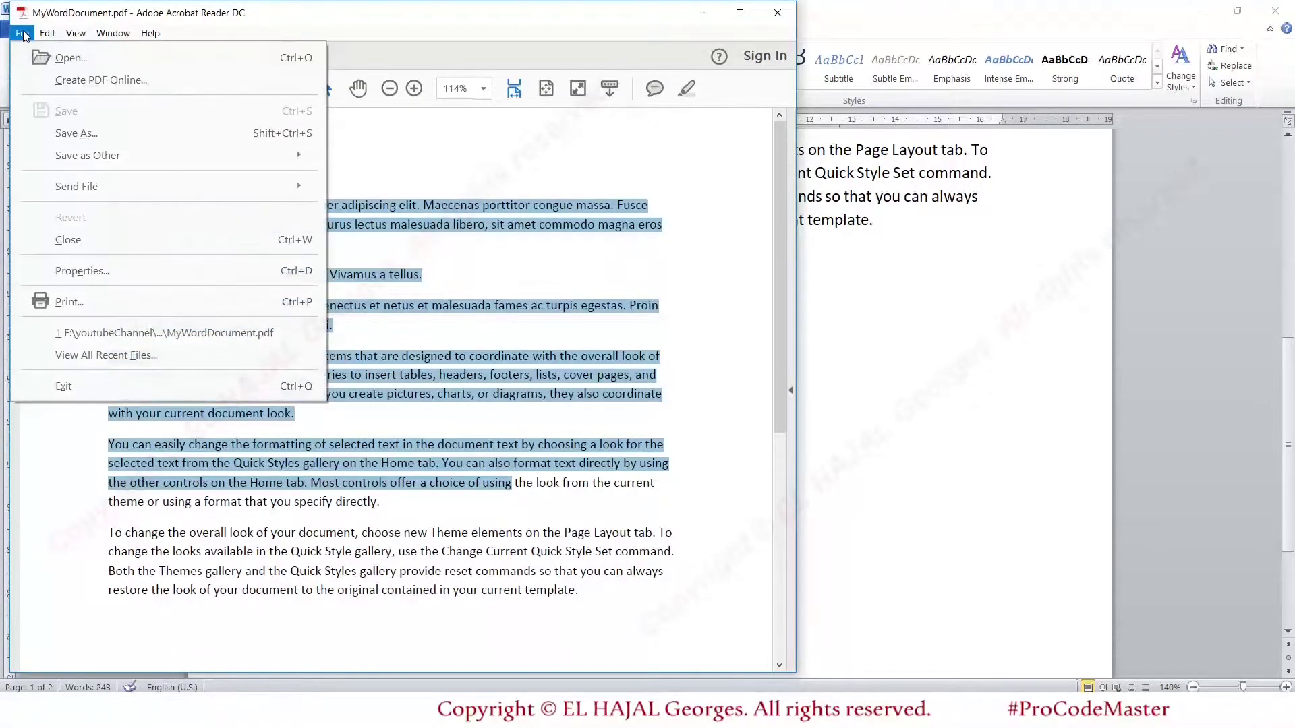
left_click(70, 303)
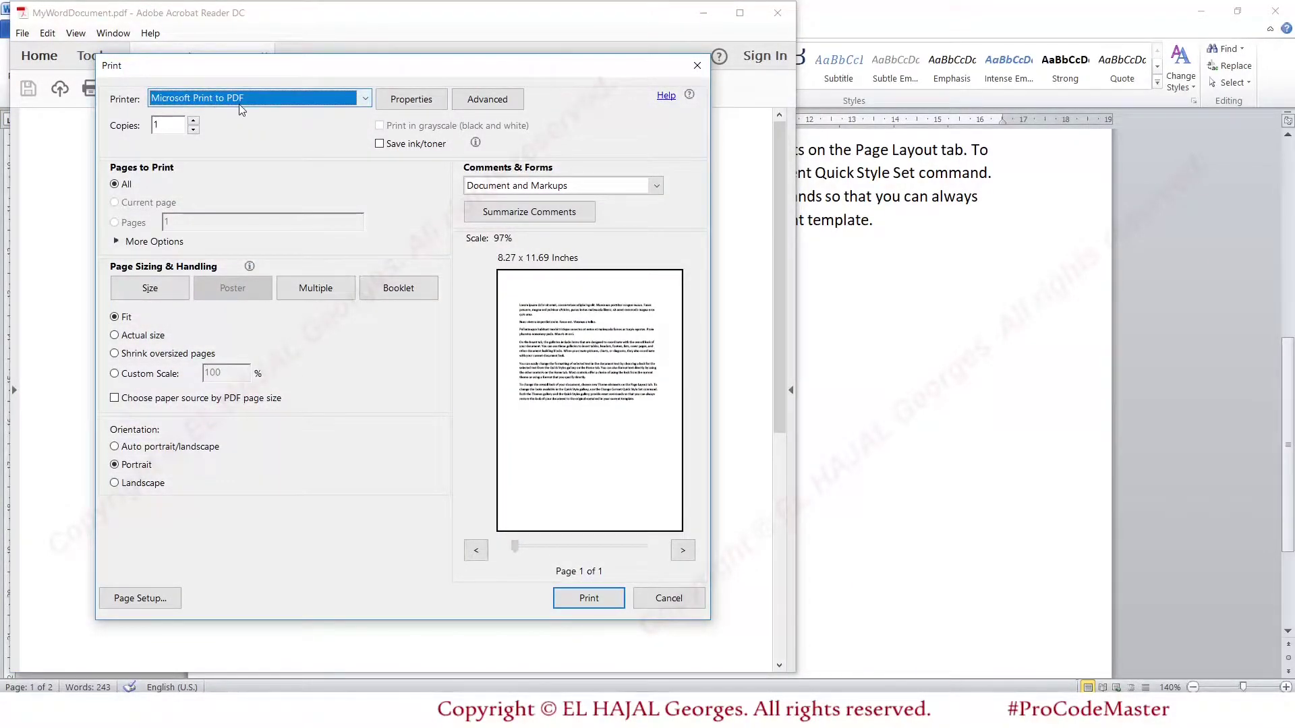
left_click(508, 100)
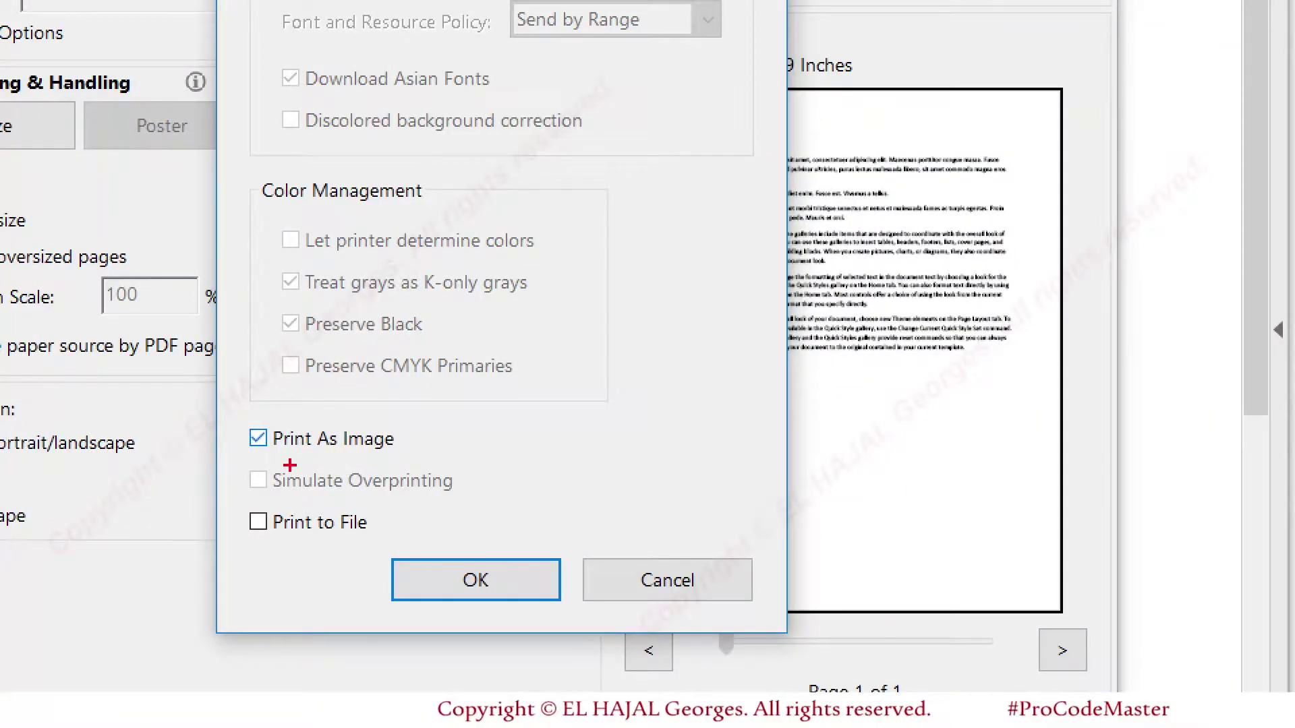
left_click_drag(249, 465, 420, 466)
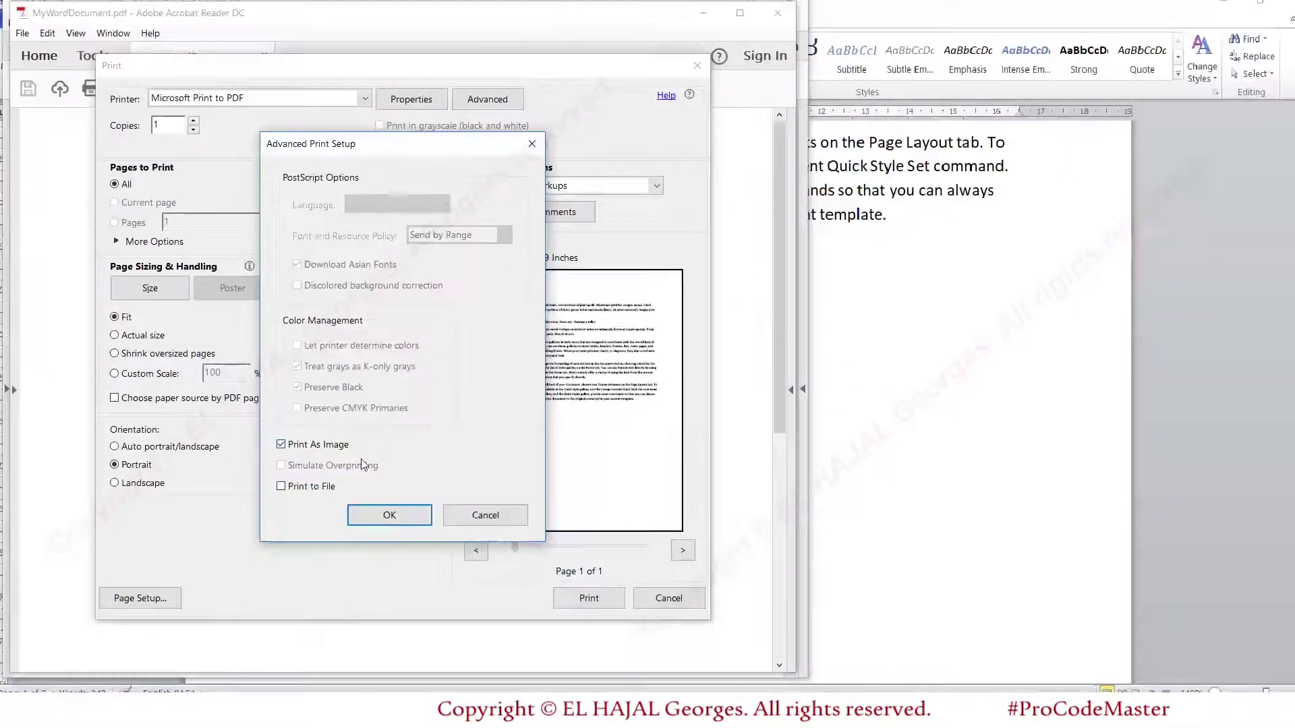
left_click(286, 446)
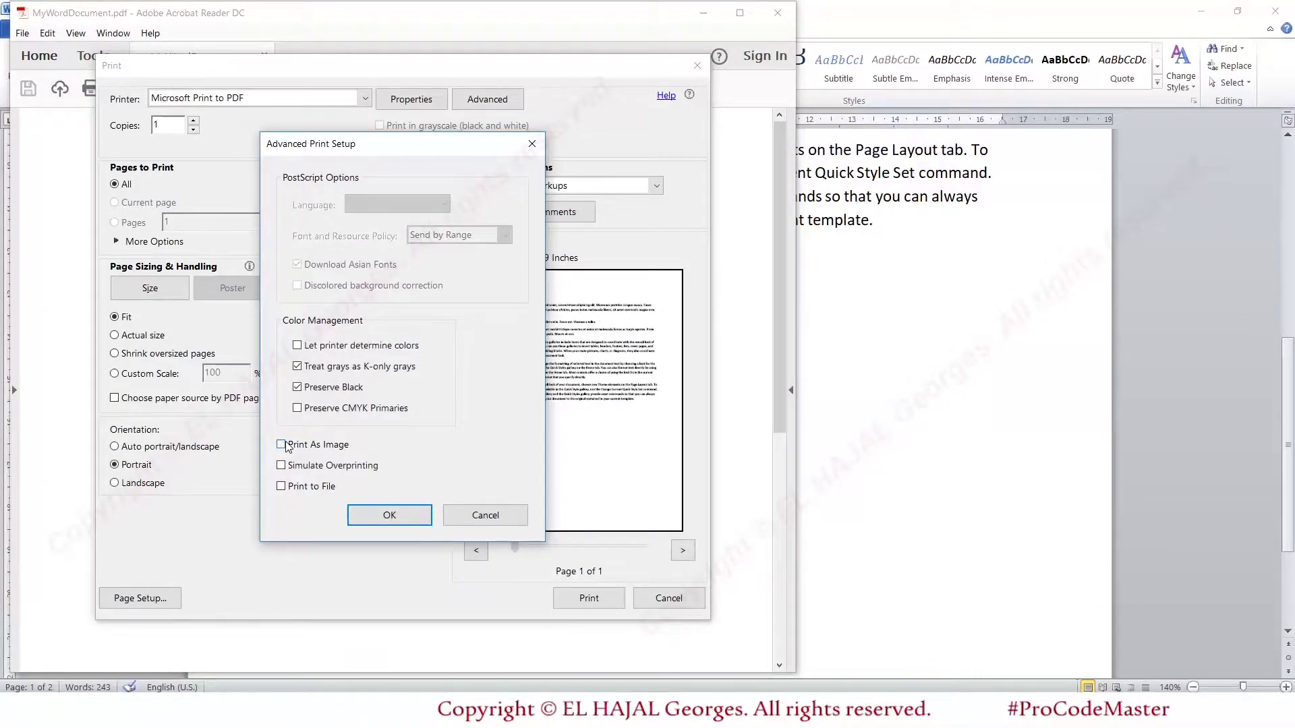
left_click(390, 514)
- Print to PDF and save the output as MyWordDocument_1.pdf in the word2pdf folder
left_click(586, 599)
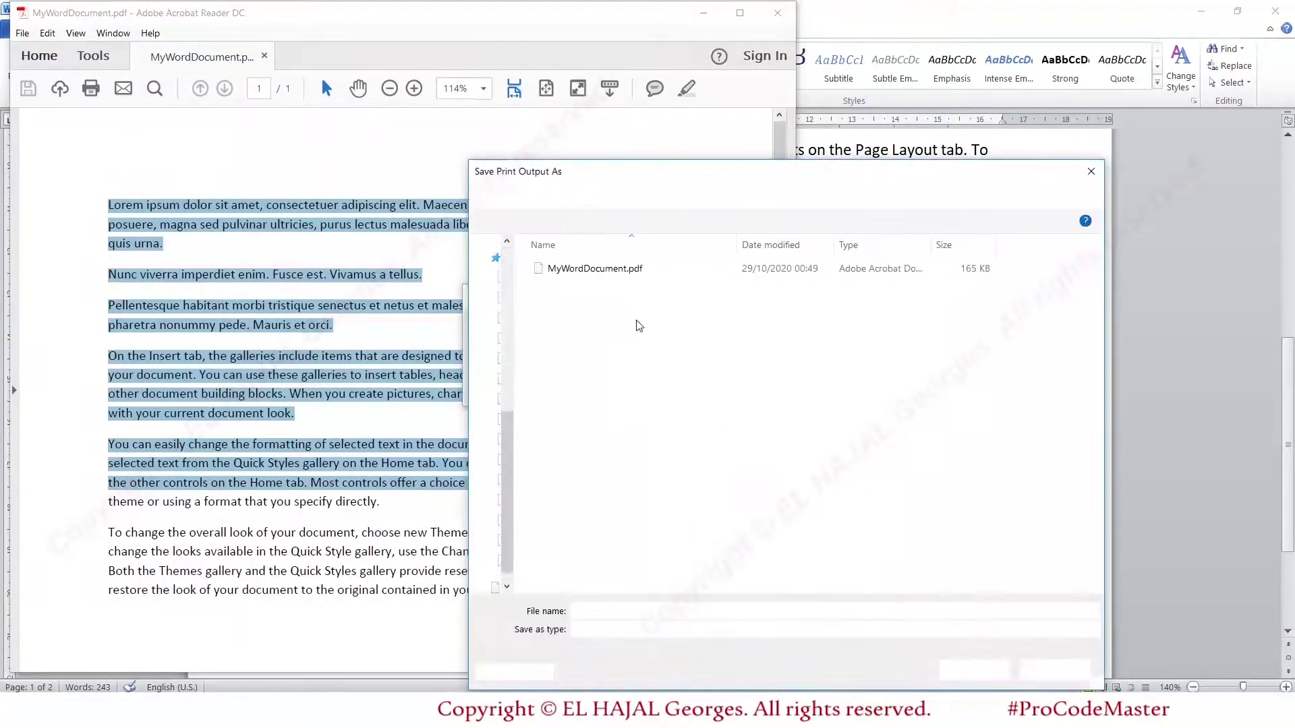
left_click(607, 269)
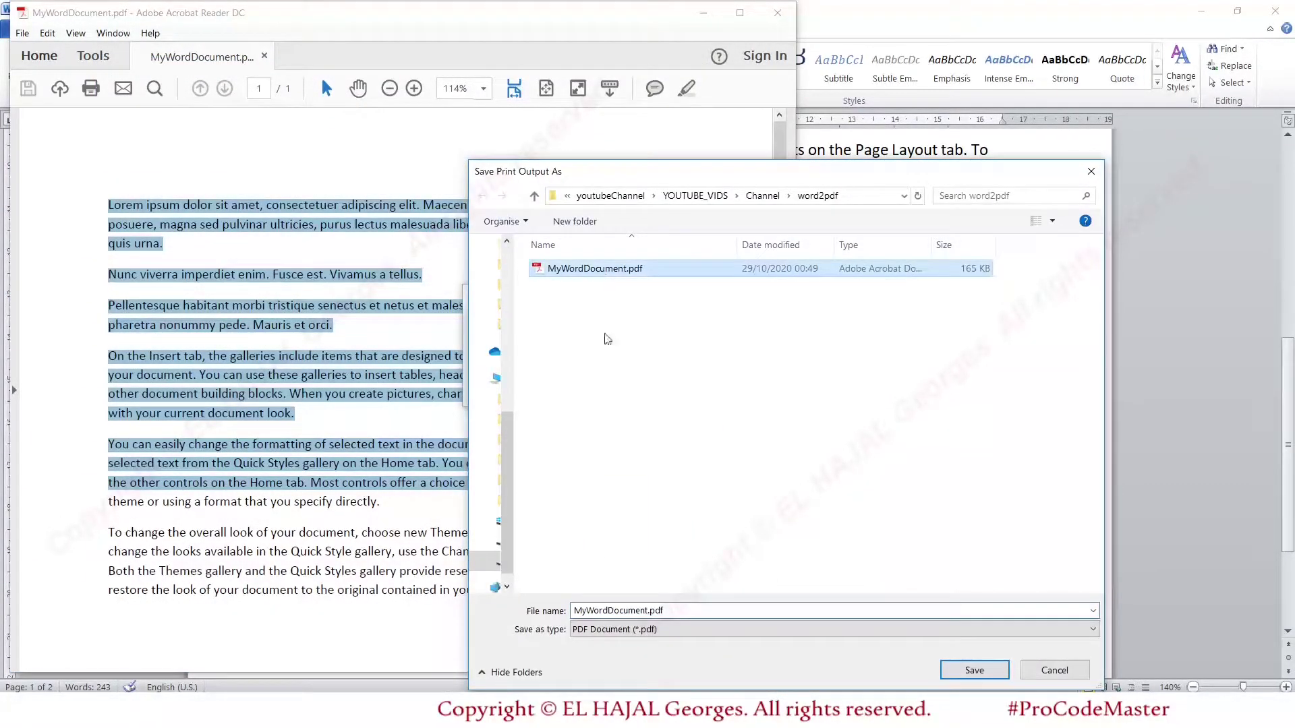
double_click(649, 611)
left_click(683, 611)
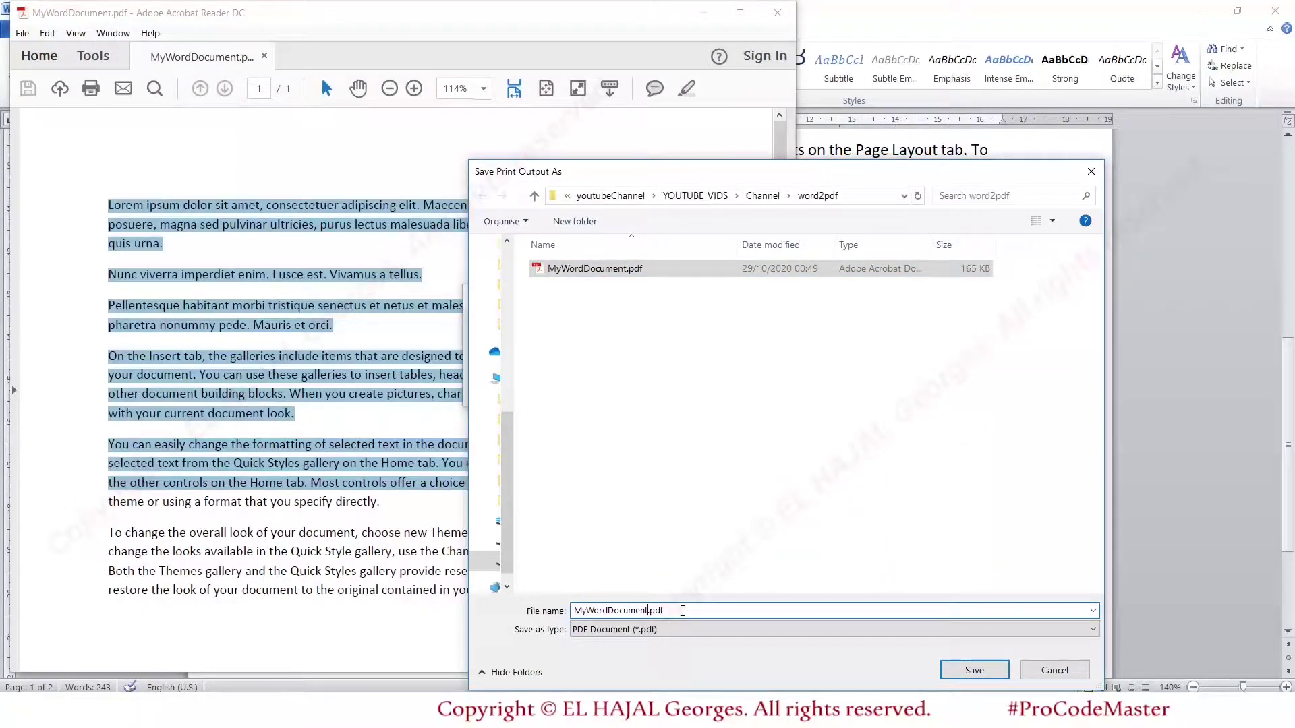
key("Left")
key("Left")
key("Left")
key("Left")
type("_1")
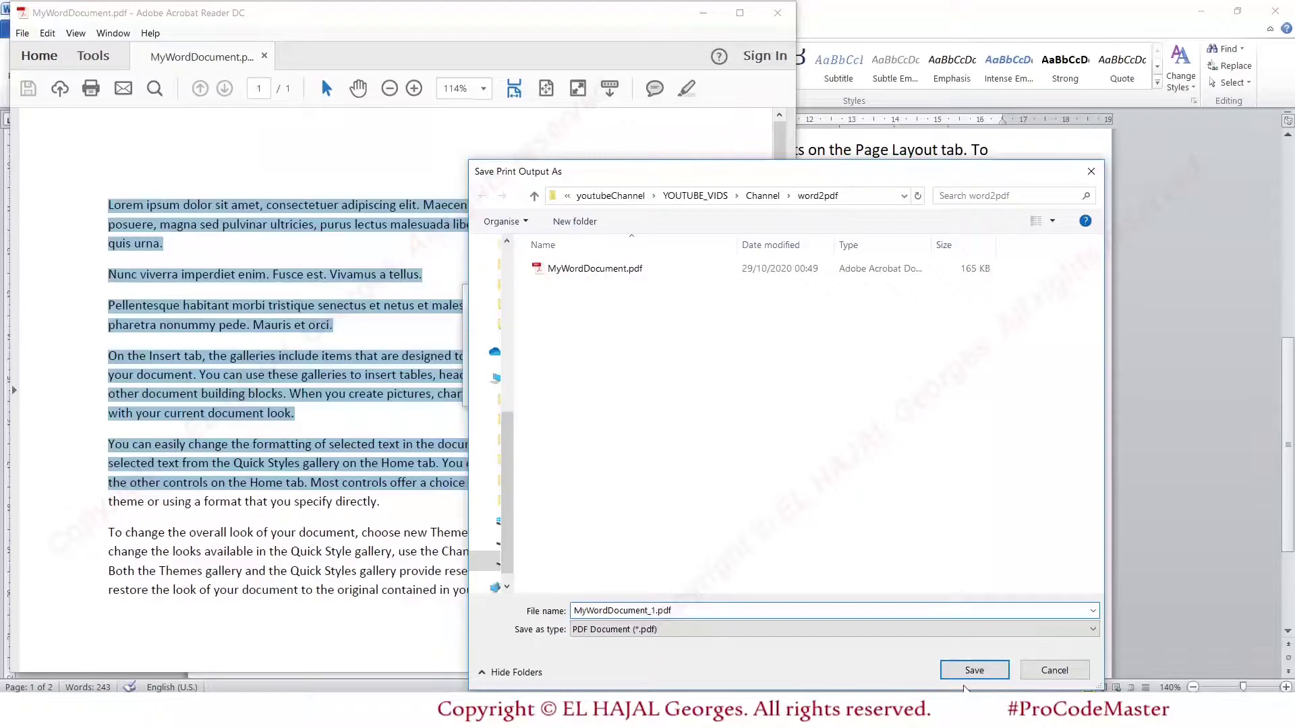
left_click(974, 671)
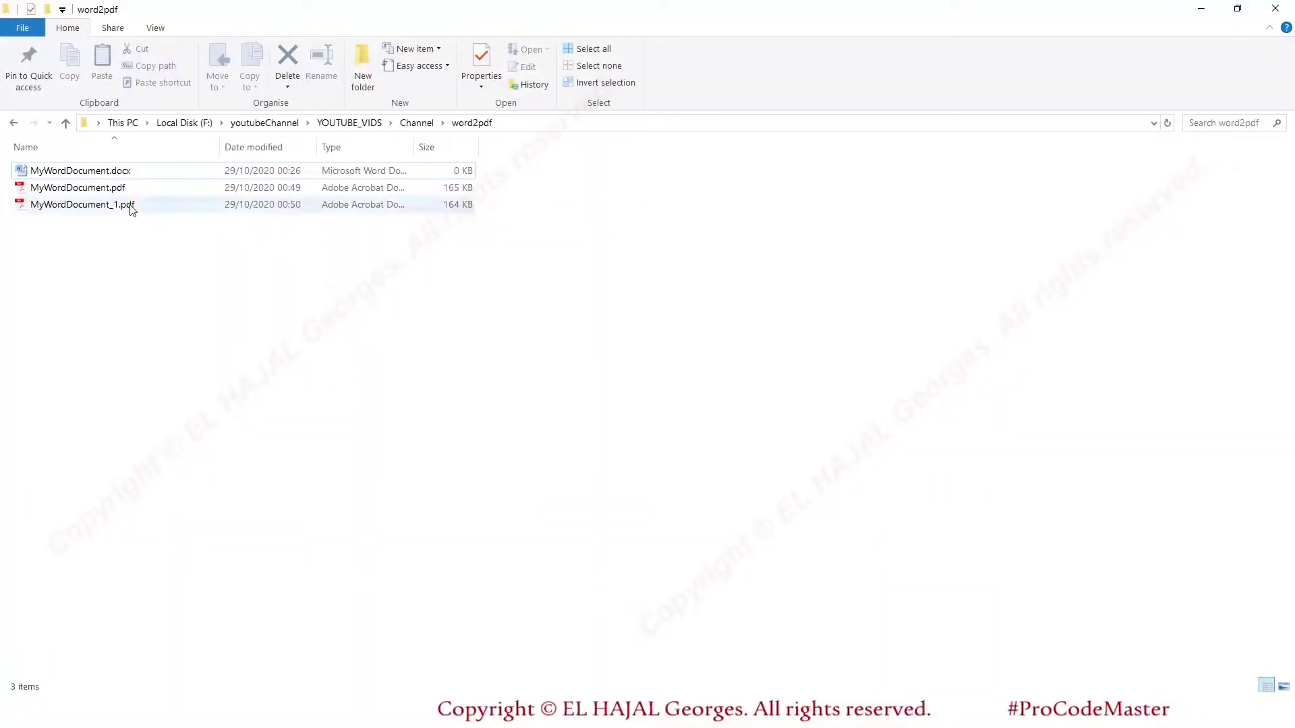
- Open MyWordDocument_1.pdf from the word2pdf folder and copy its first paragraph, ending in "quis urna."
double_click(130, 206)
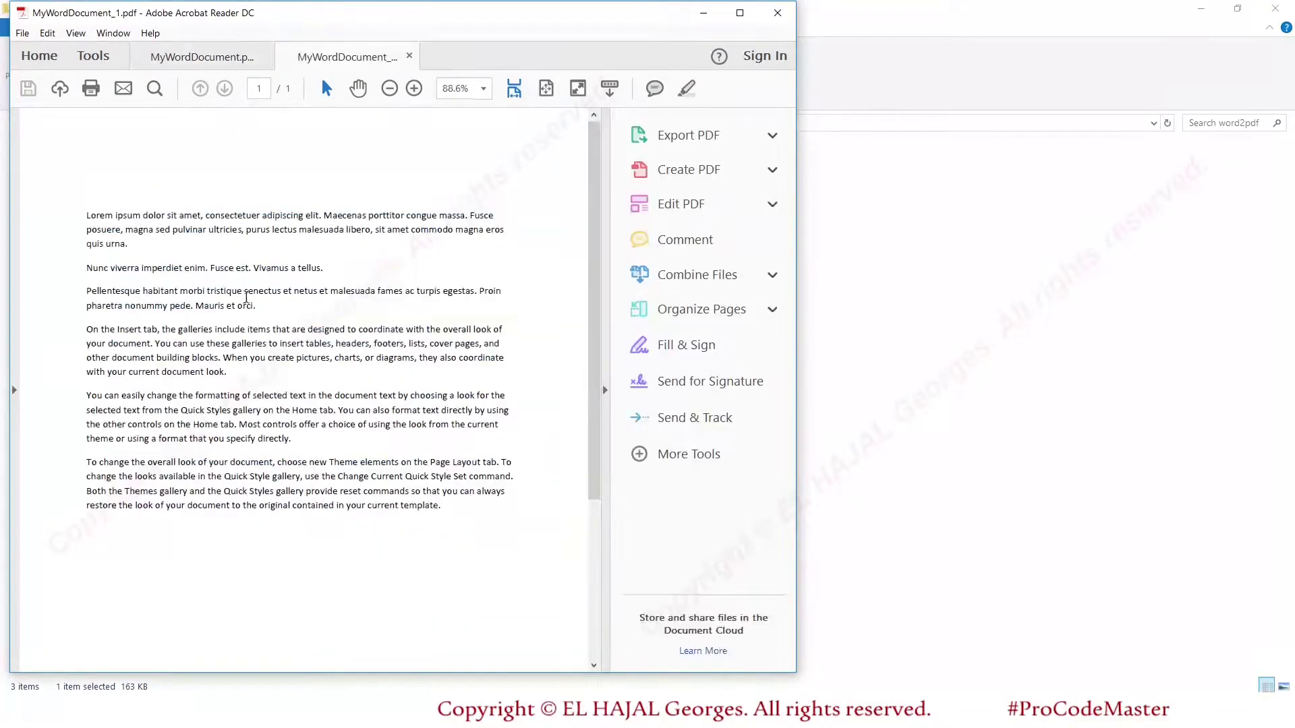
left_click_drag(87, 214, 355, 424)
left_click(267, 248)
left_click_drag(86, 214, 125, 247)
right_click(125, 246)
left_click(155, 245)
- Switch to Word, paste the copied paragraph below the document's last paragraph, and delete the pasted text
key("alt+Tab")
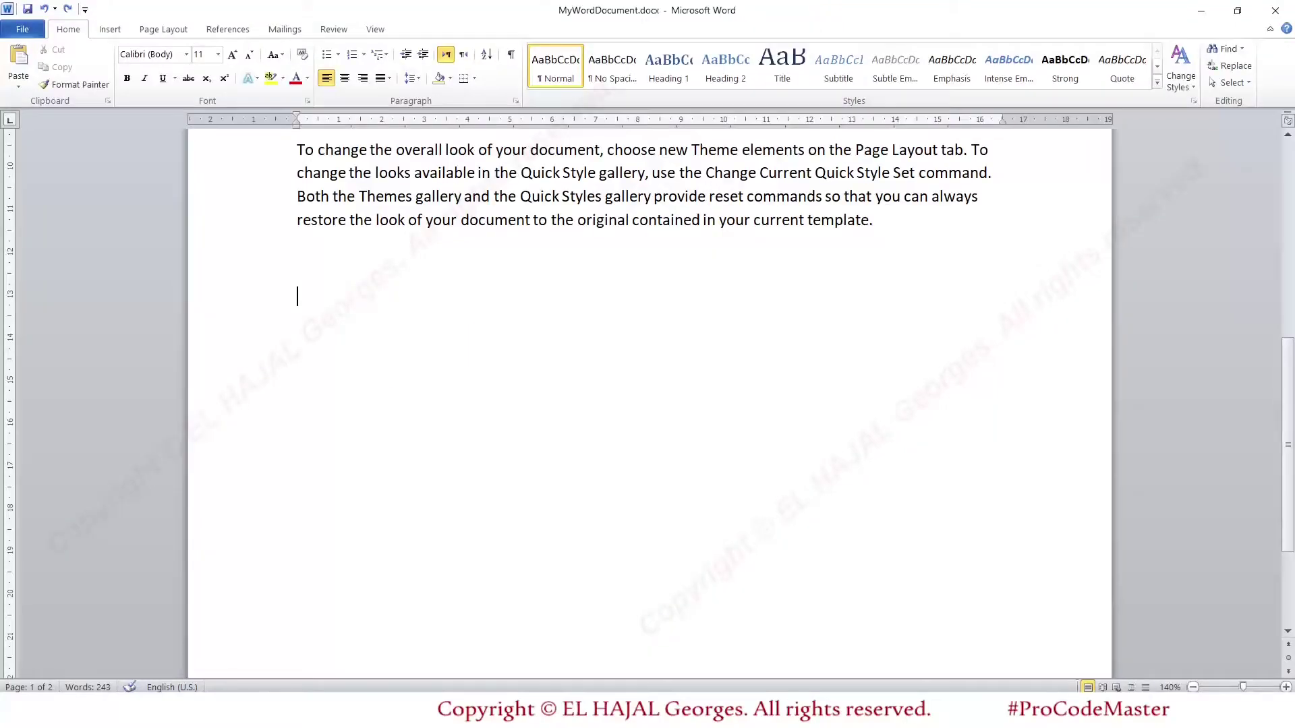
right_click(351, 307)
left_click(379, 370)
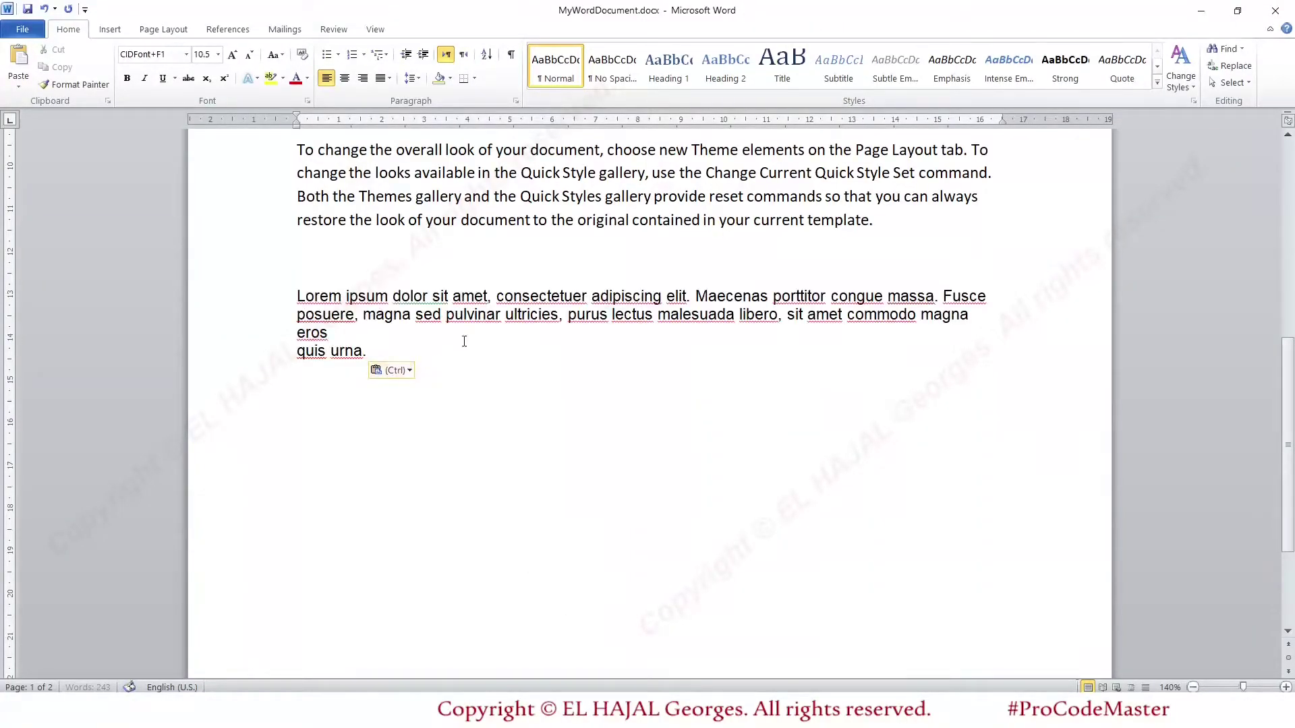
left_click_drag(376, 352, 282, 301)
key("Delete")
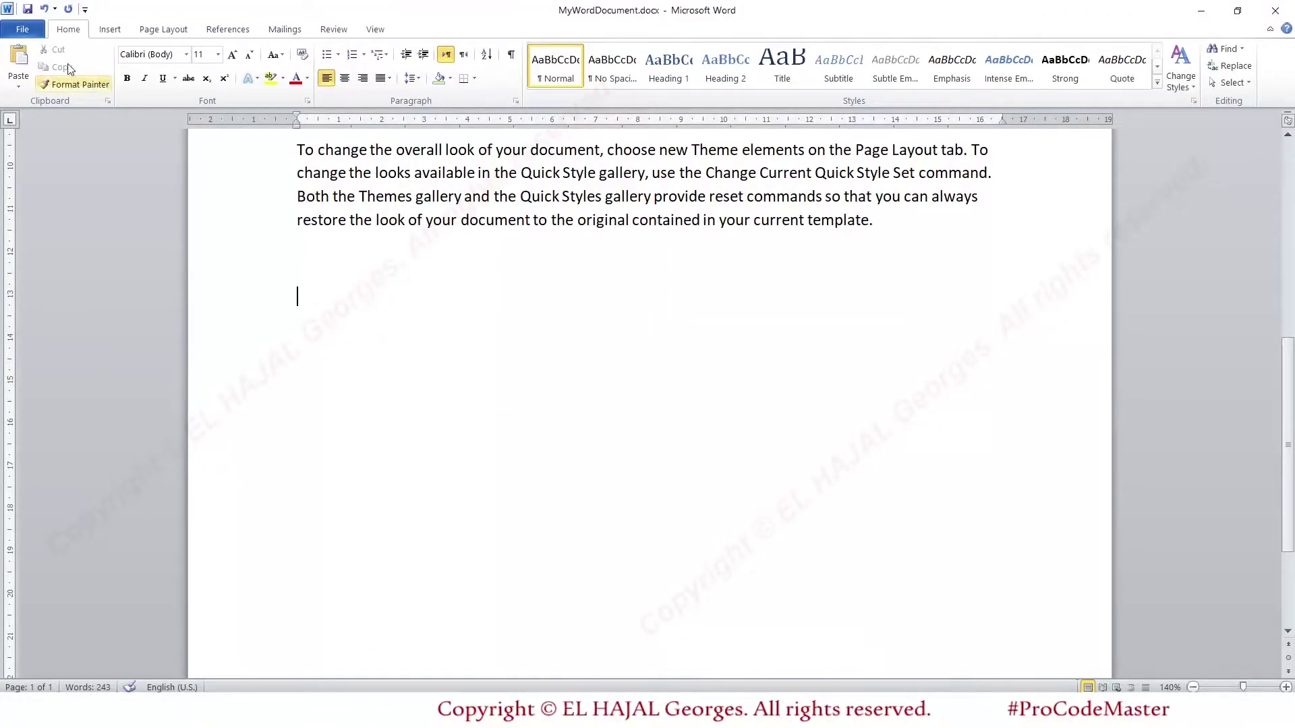
- Switch back to MyWordDocument.pdf in Acrobat Reader and enable Print As Image in the advanced print setup
mouse_move(725, 710)
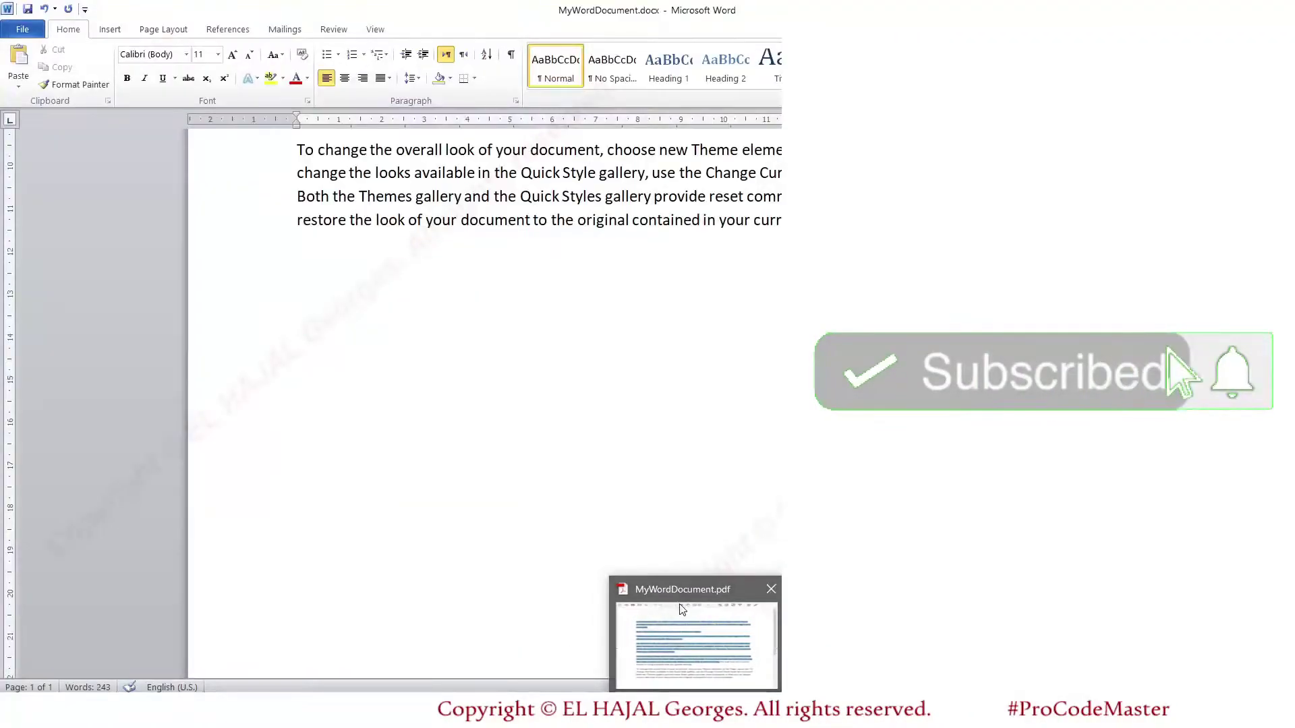
left_click(664, 587)
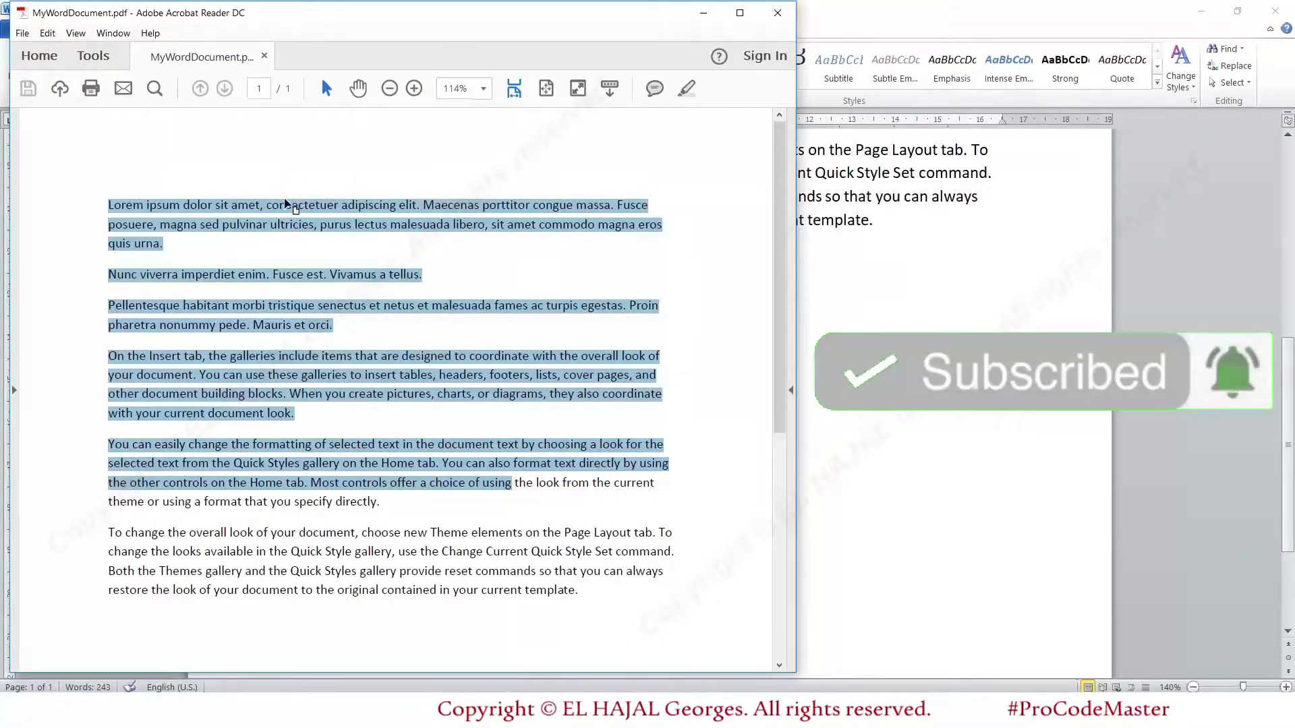
left_click(167, 180)
left_click(22, 33)
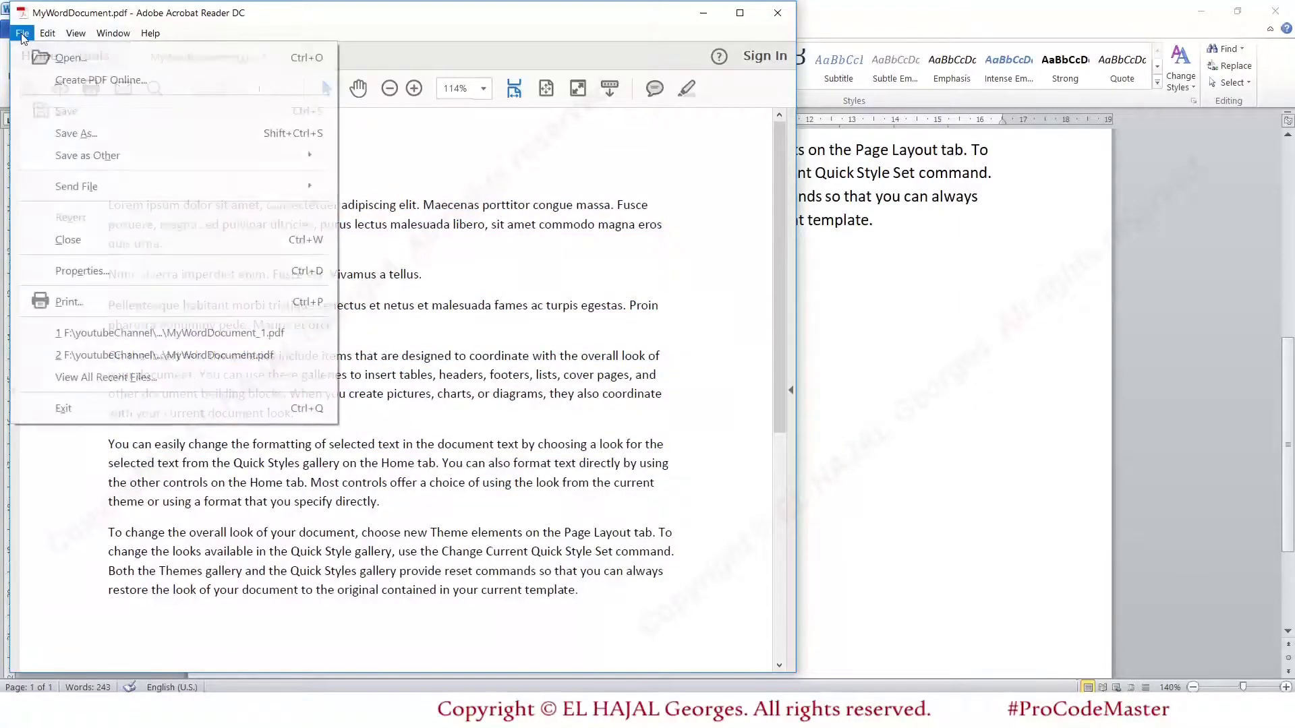
left_click(68, 302)
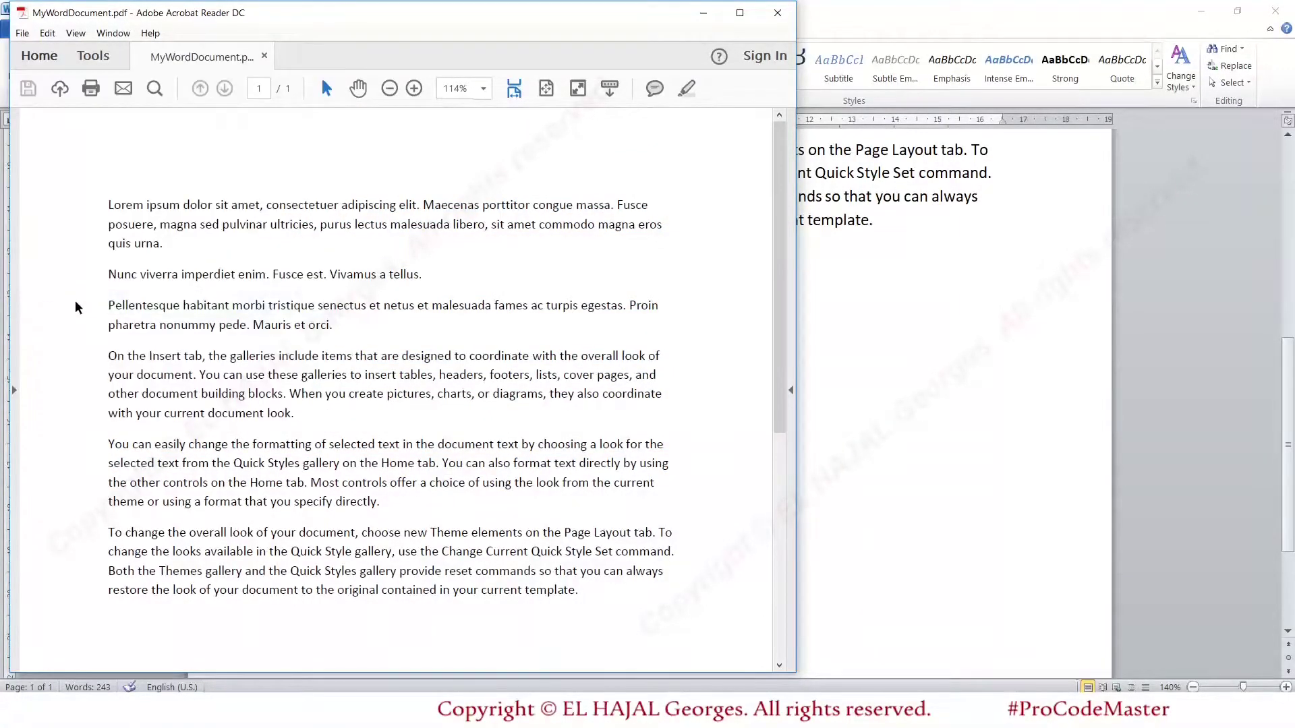
left_click(487, 99)
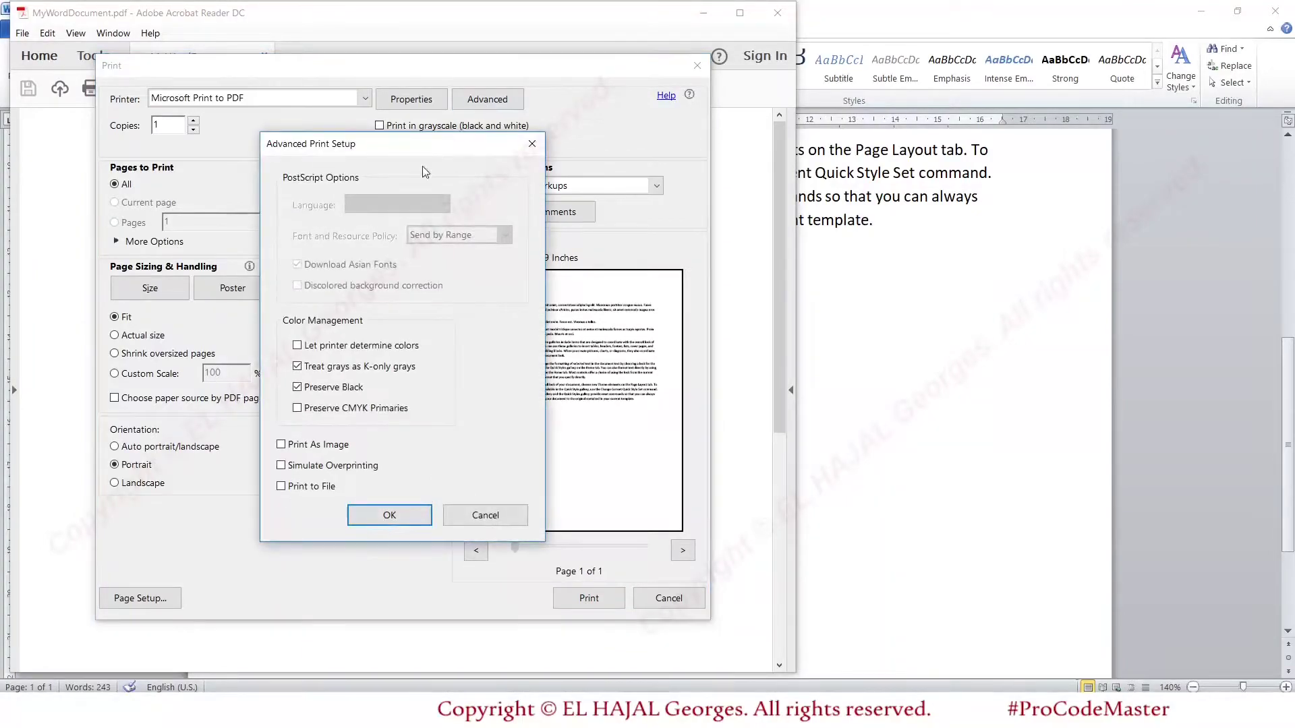
left_click(302, 443)
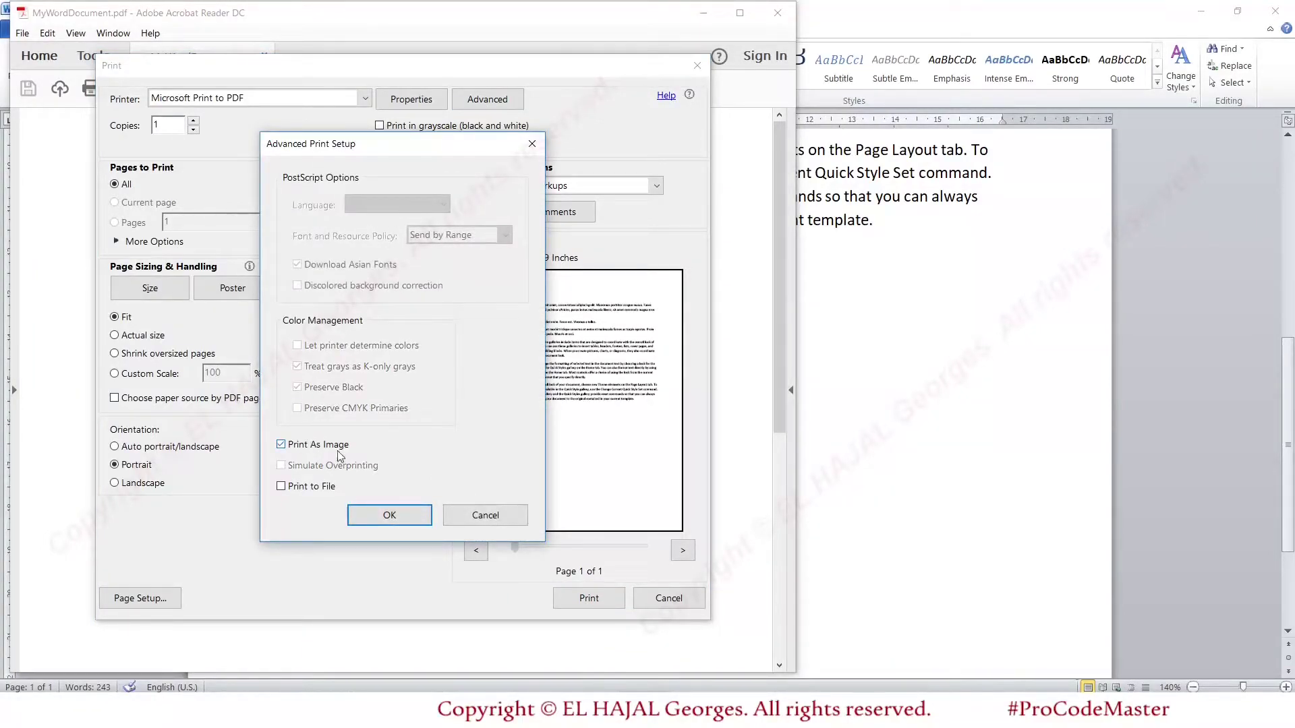
left_click(395, 515)
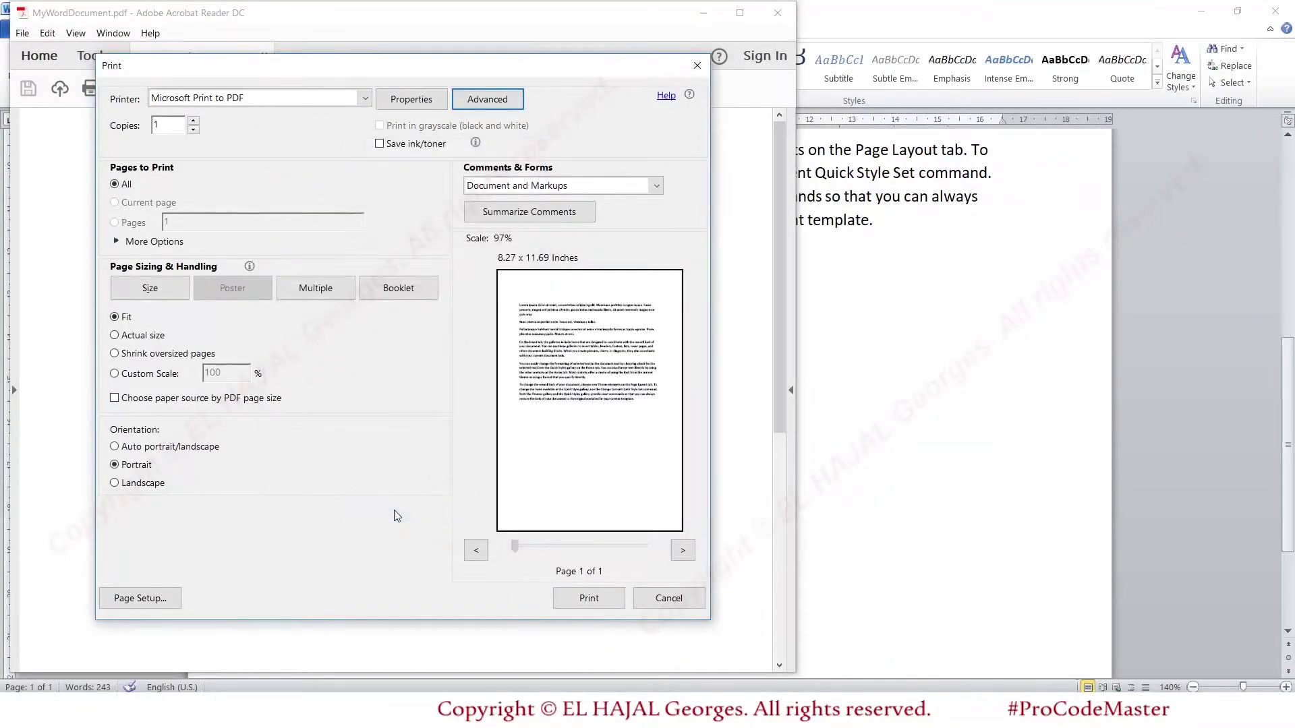
- Print the document to PDF and save the output as MyWordDocument_as_image.pdf in the word2pdf folder
left_click(594, 603)
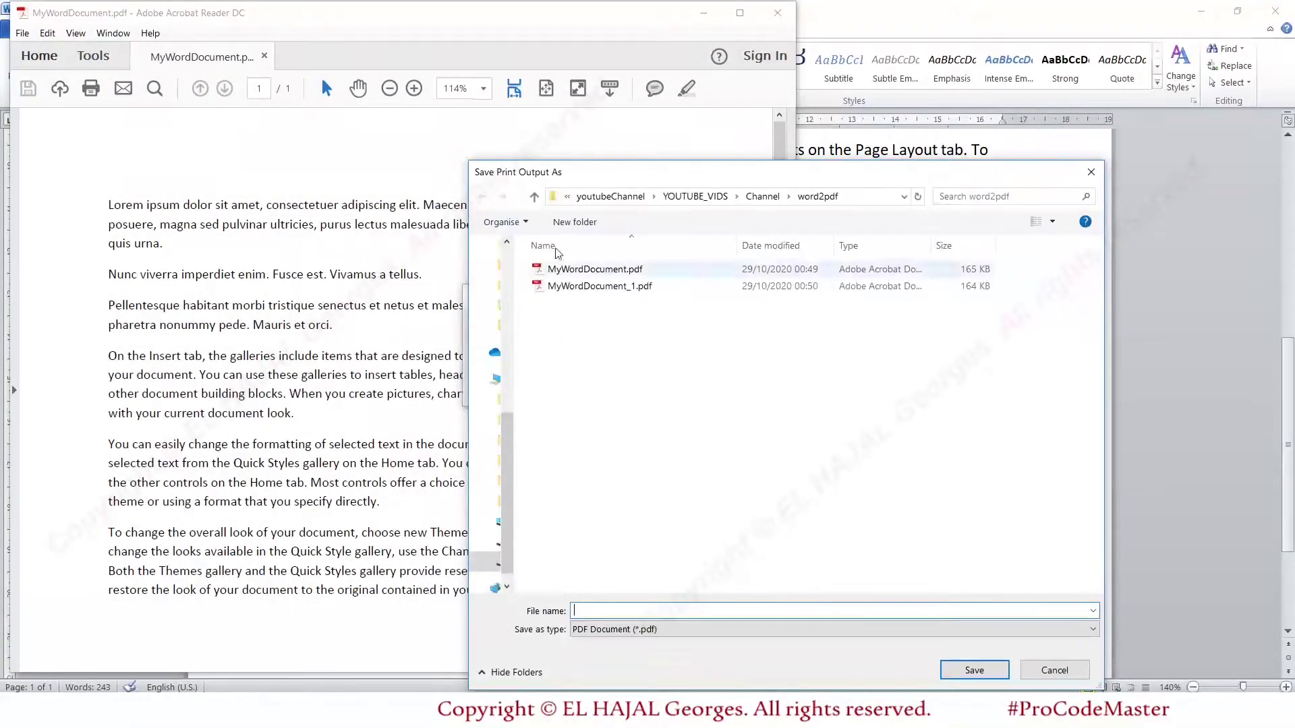
left_click(597, 286)
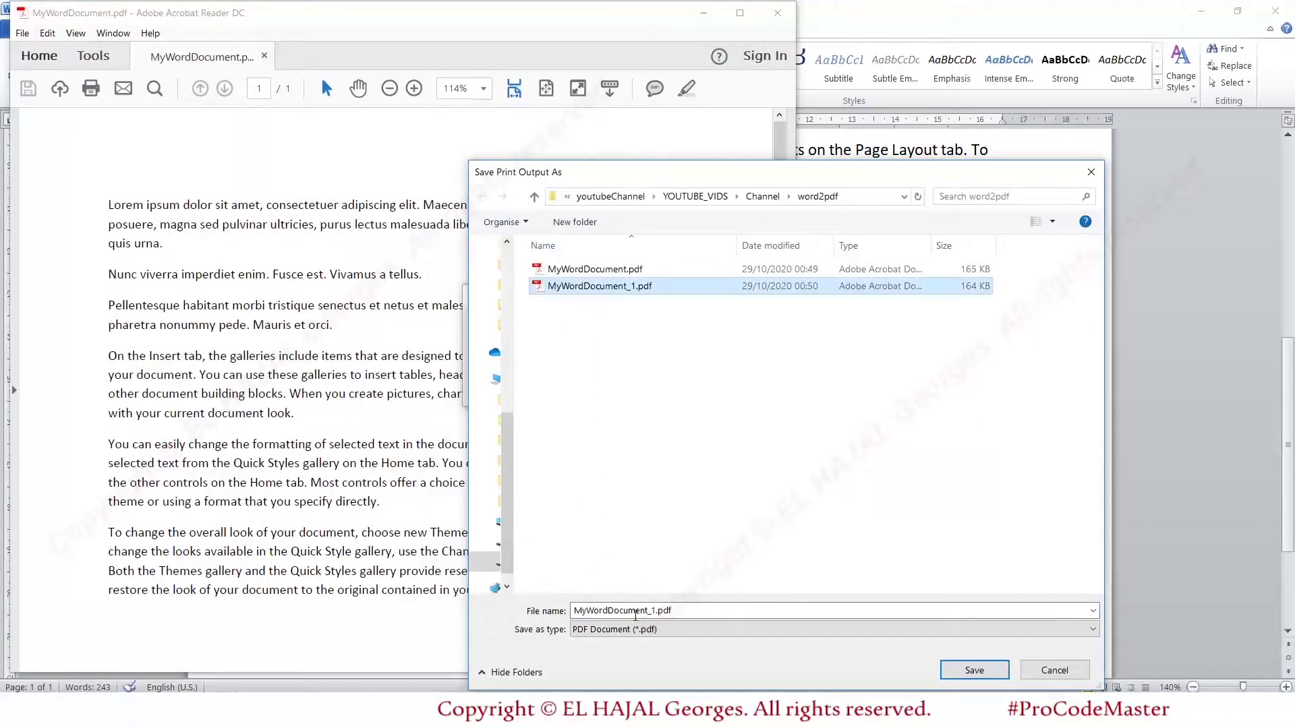
double_click(660, 612)
left_click(658, 612)
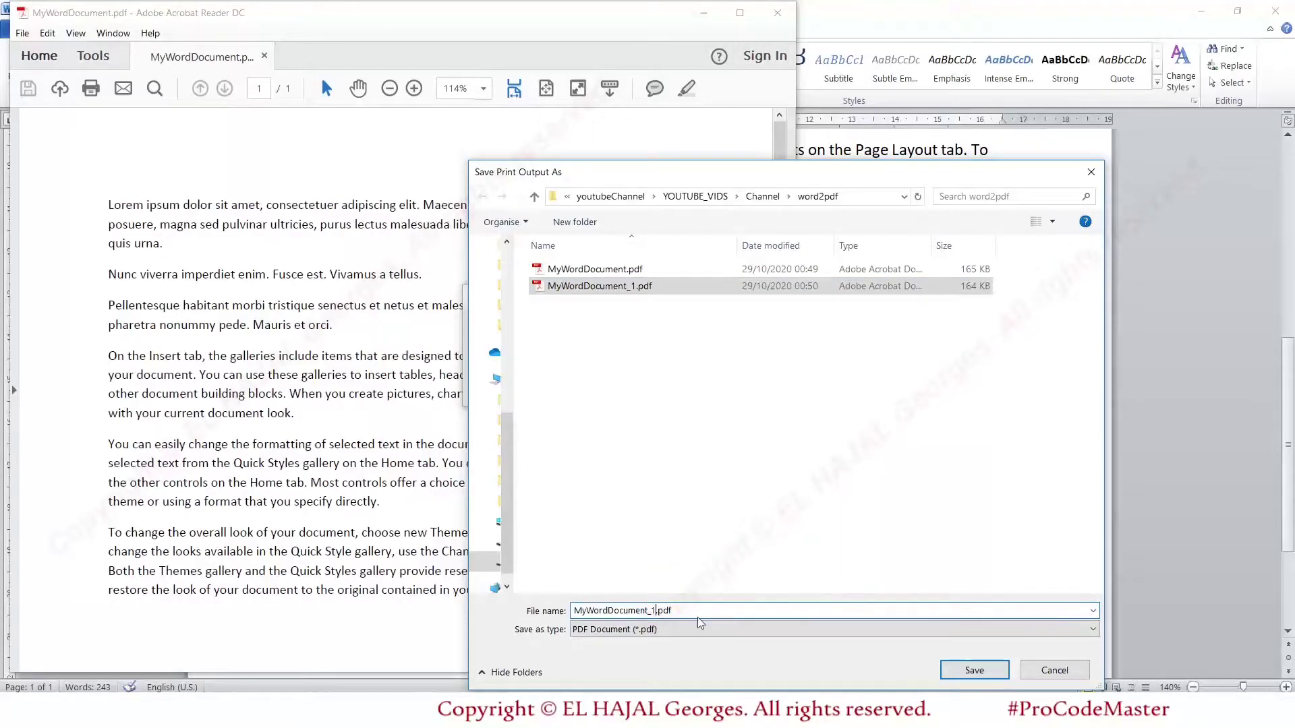
key("BackSpace")
type("as_image")
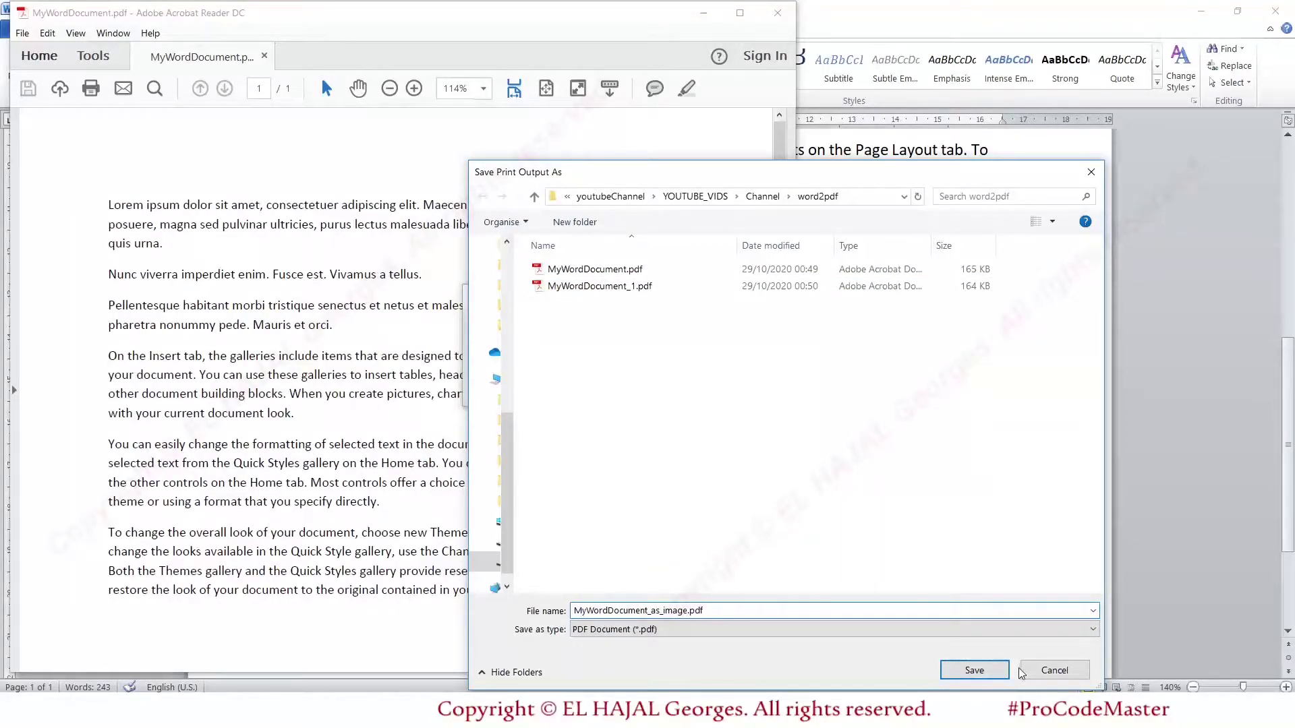
left_click(994, 668)
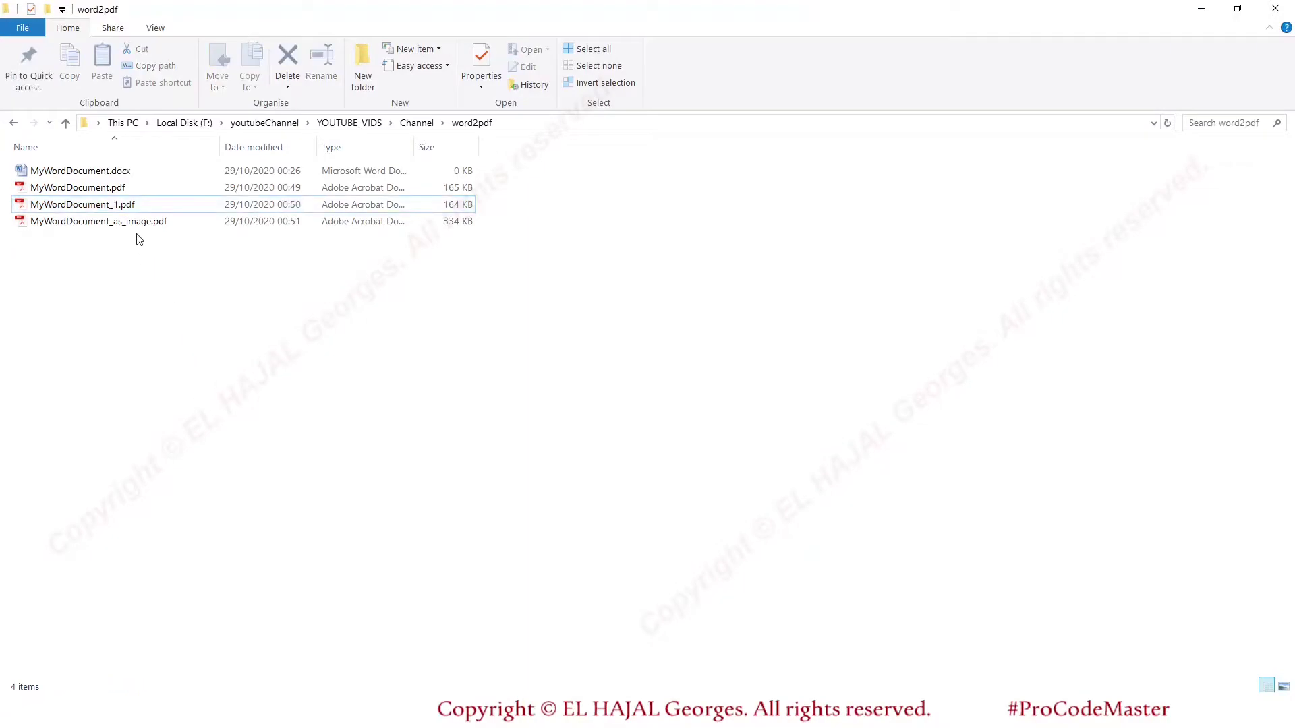
- Open MyWordDocument_as_image.pdf from the word2pdf folder and test whether text in its paragraphs can be selected
double_click(136, 223)
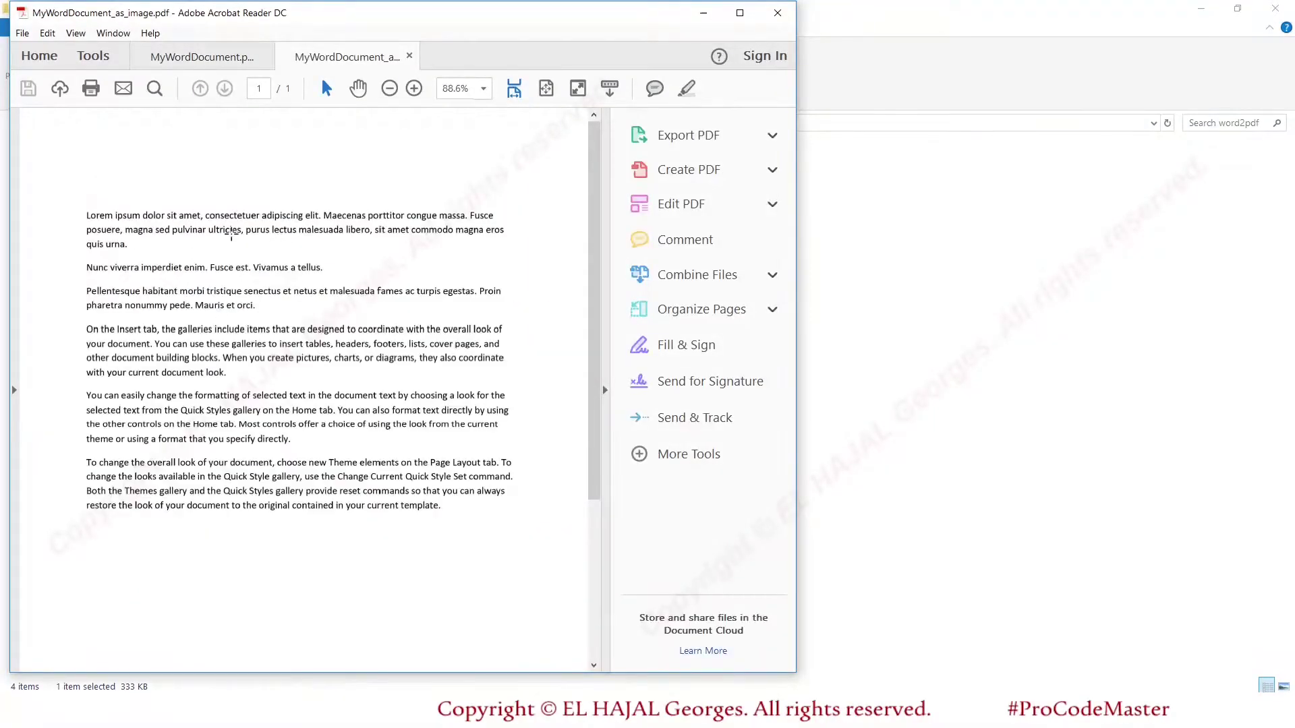
left_click_drag(204, 238, 277, 236)
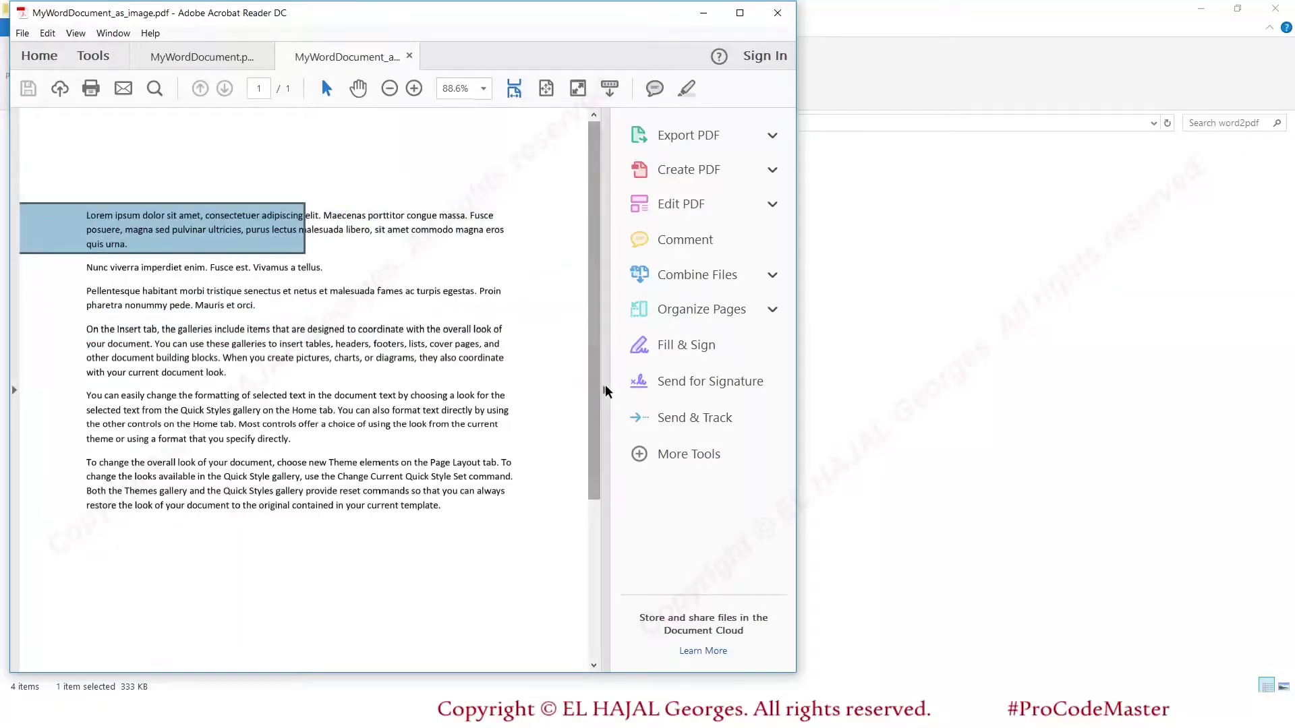
left_click(604, 389)
left_click_drag(211, 281, 326, 452)
left_click(410, 431)
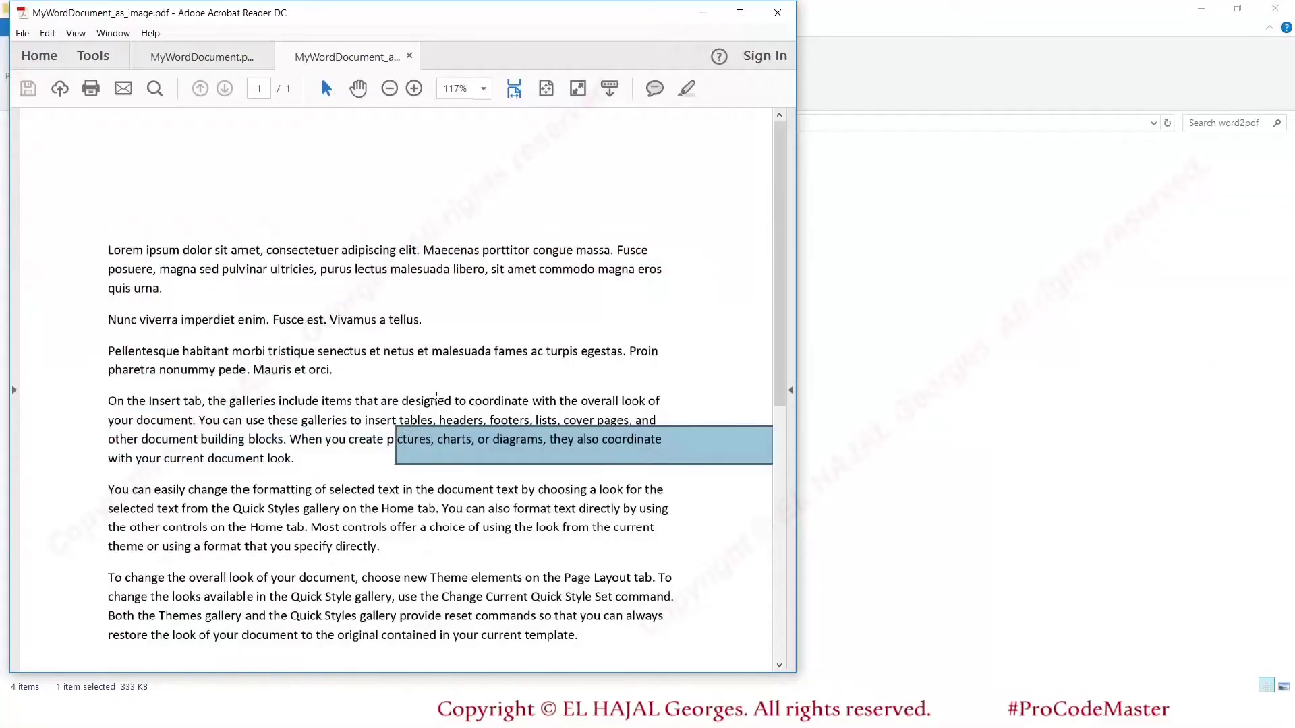
left_click(228, 251)
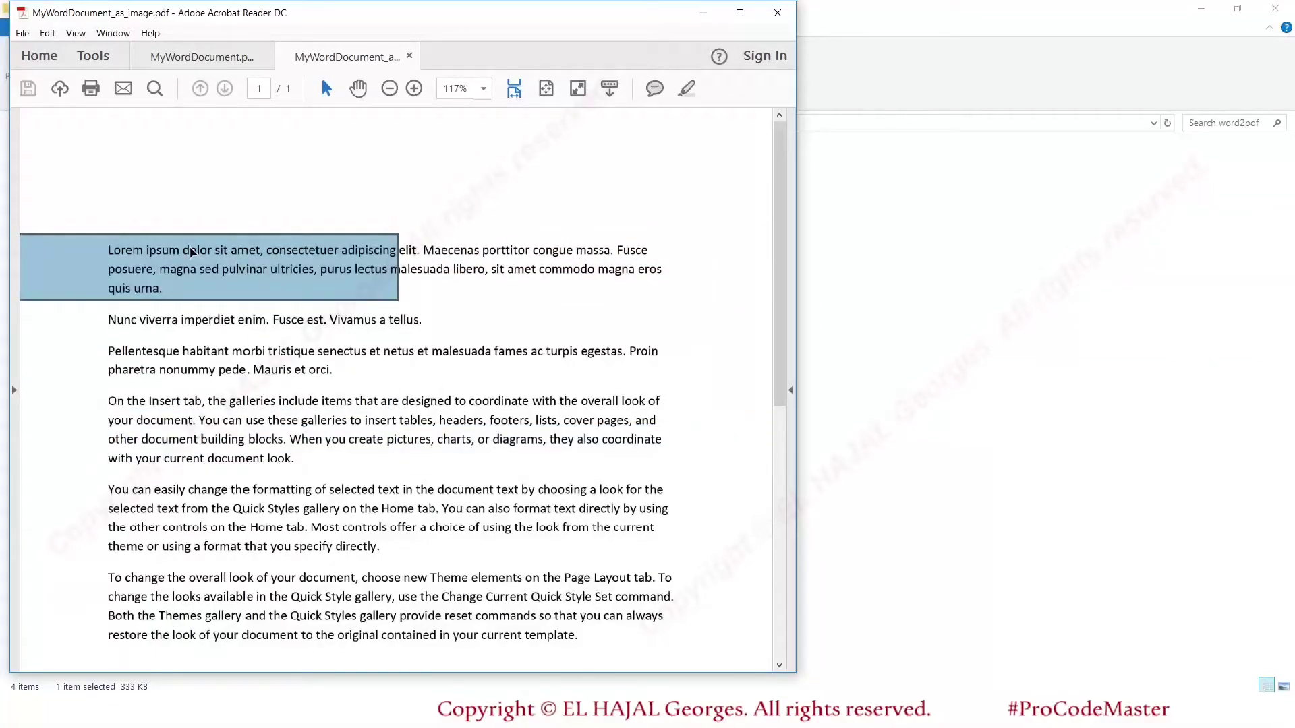
left_click(452, 264)
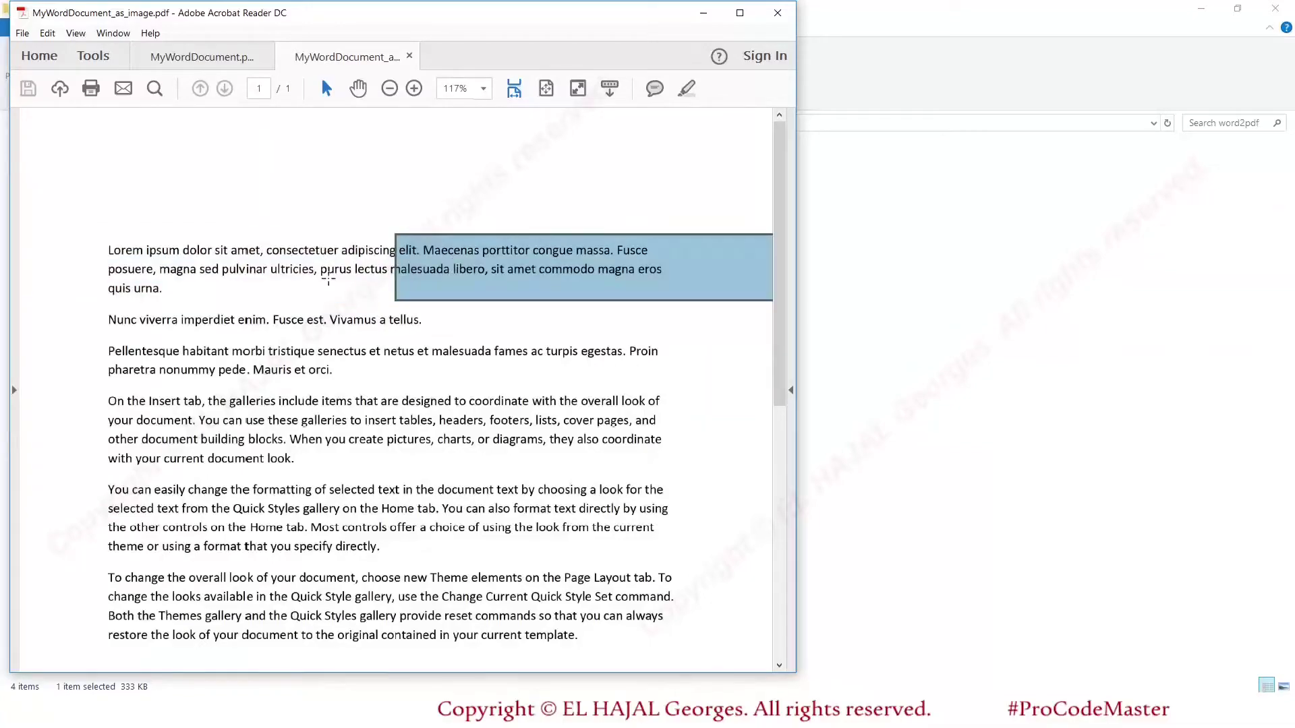
left_click(312, 323)
left_click(476, 346)
left_click(597, 382)
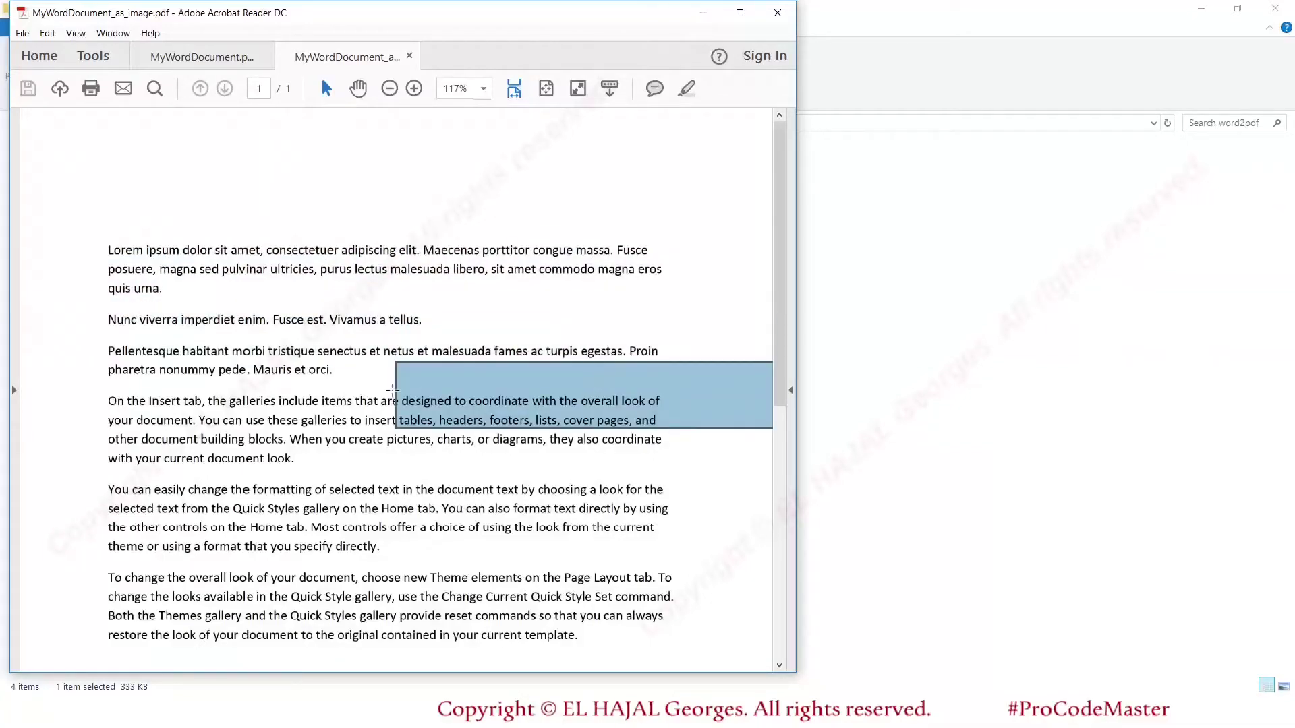
left_click(368, 393)
left_click(253, 465)
left_click(472, 471)
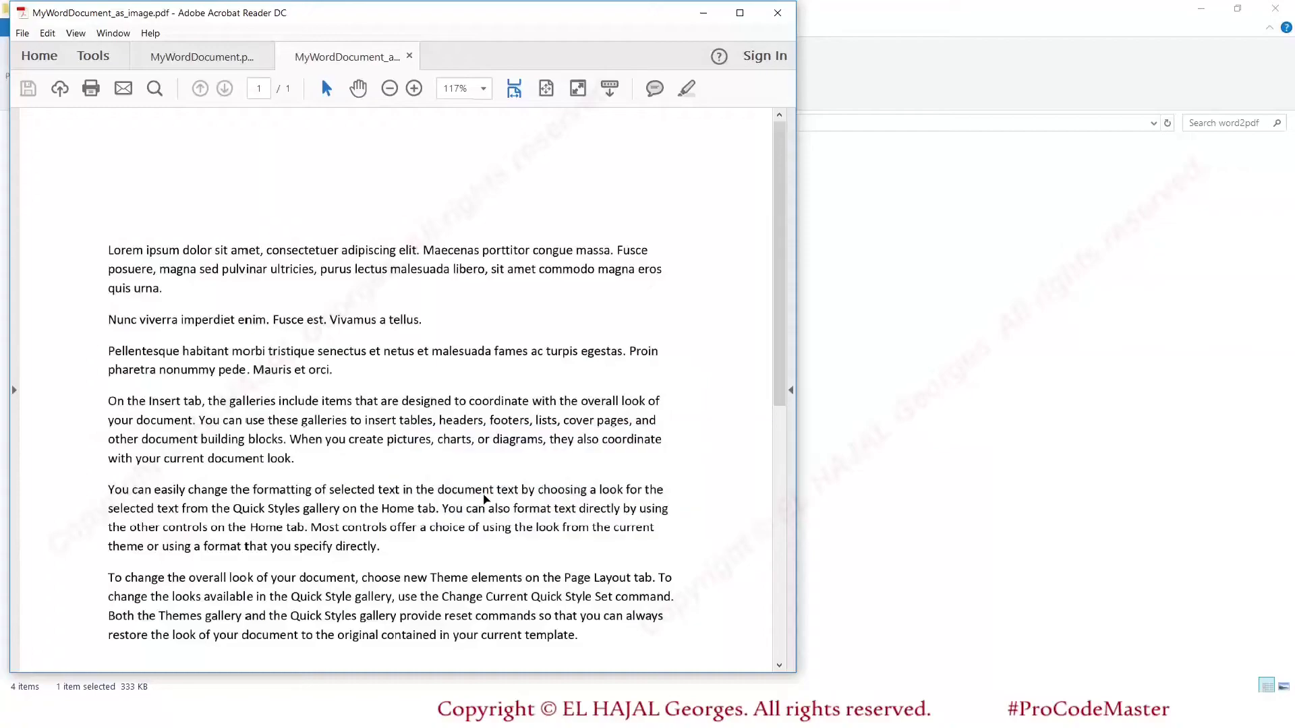
- Copy the image block covering the right half of the first paragraph in the image-based PDF
left_click(408, 278)
left_click(303, 255)
right_click(305, 259)
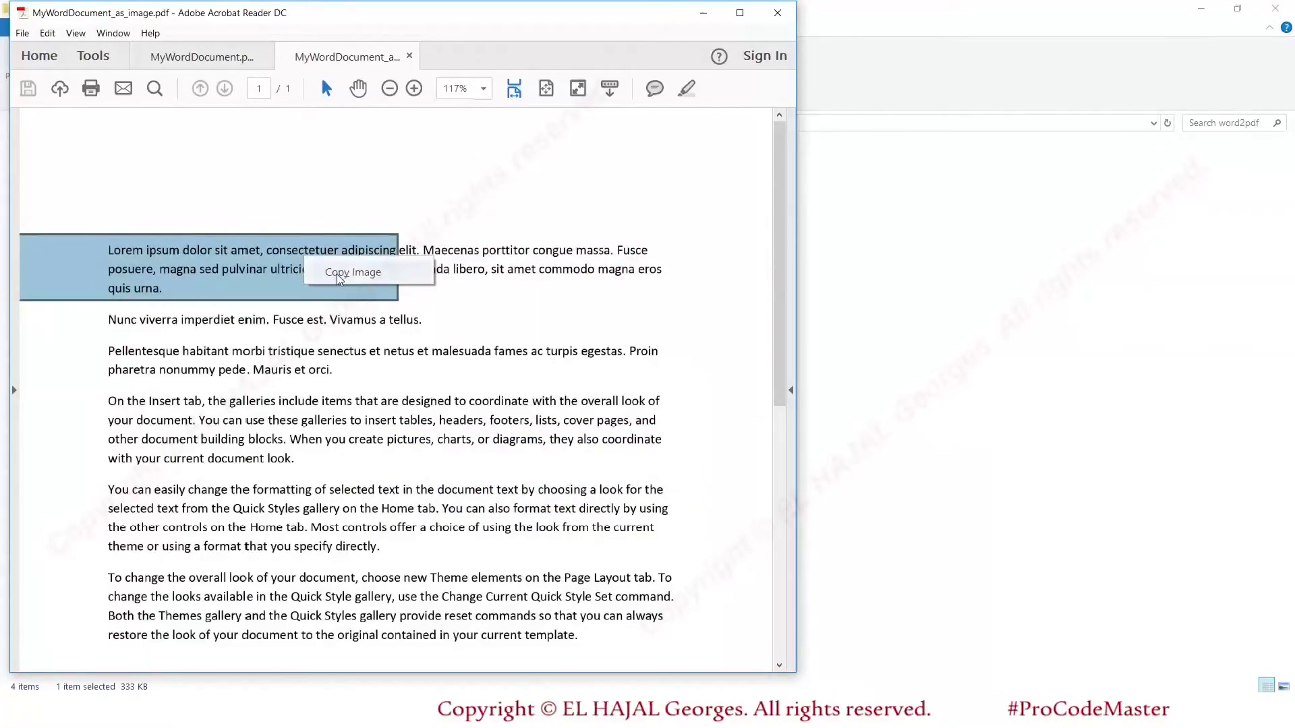
left_click(469, 273)
right_click(483, 261)
left_click(505, 277)
- Switch to Word, paste the copied image block below the document's last paragraph, and delete the pasted picture
key("alt+Tab")
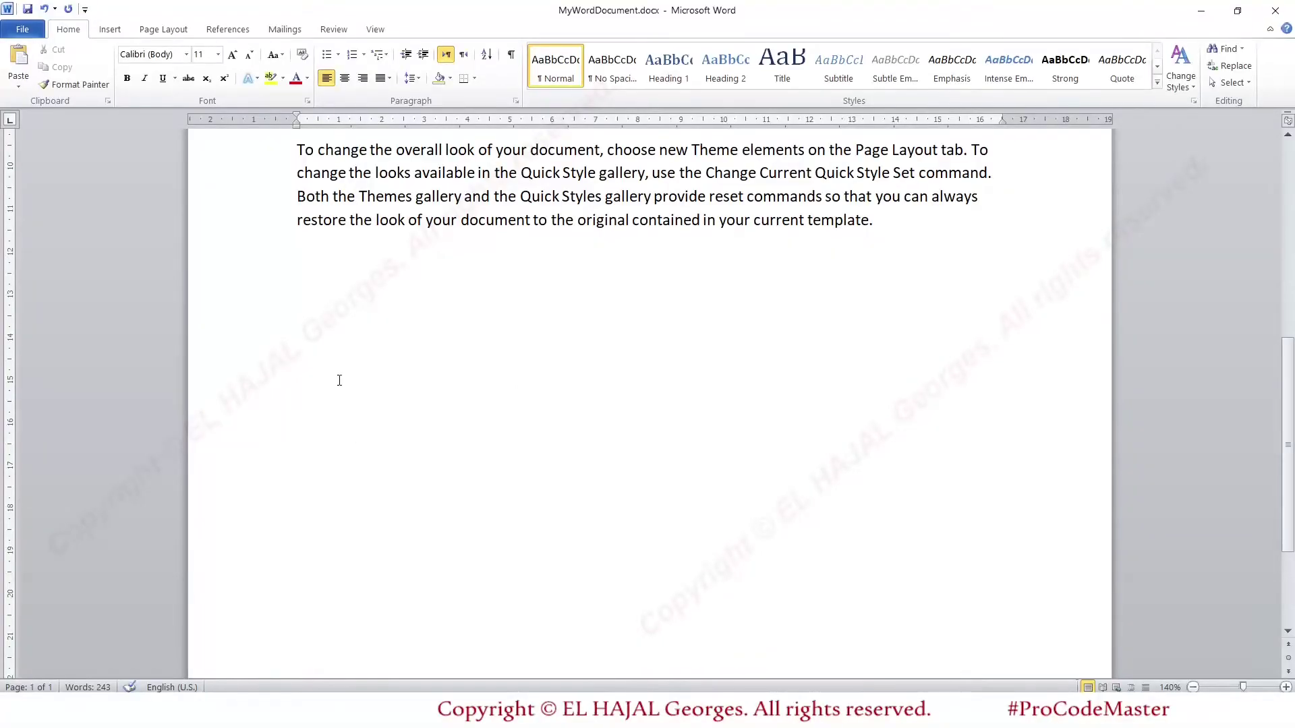
right_click(339, 380)
left_click(370, 444)
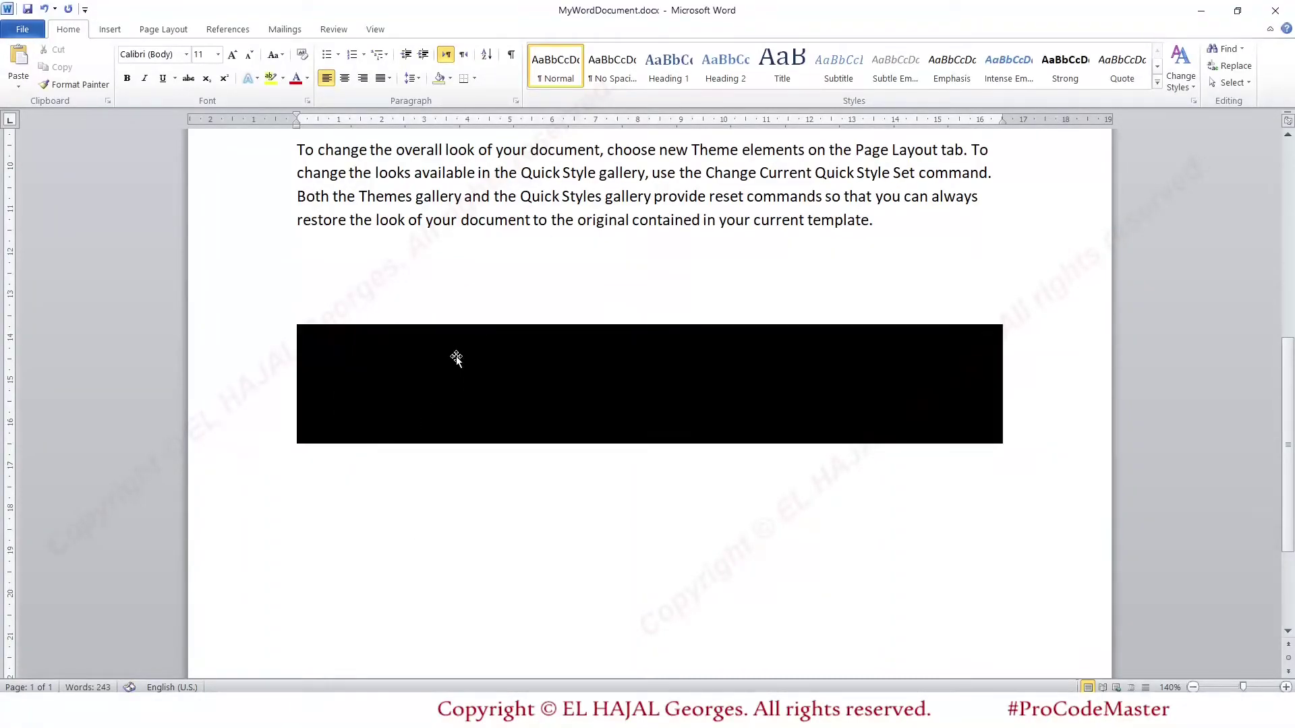
left_click(526, 402)
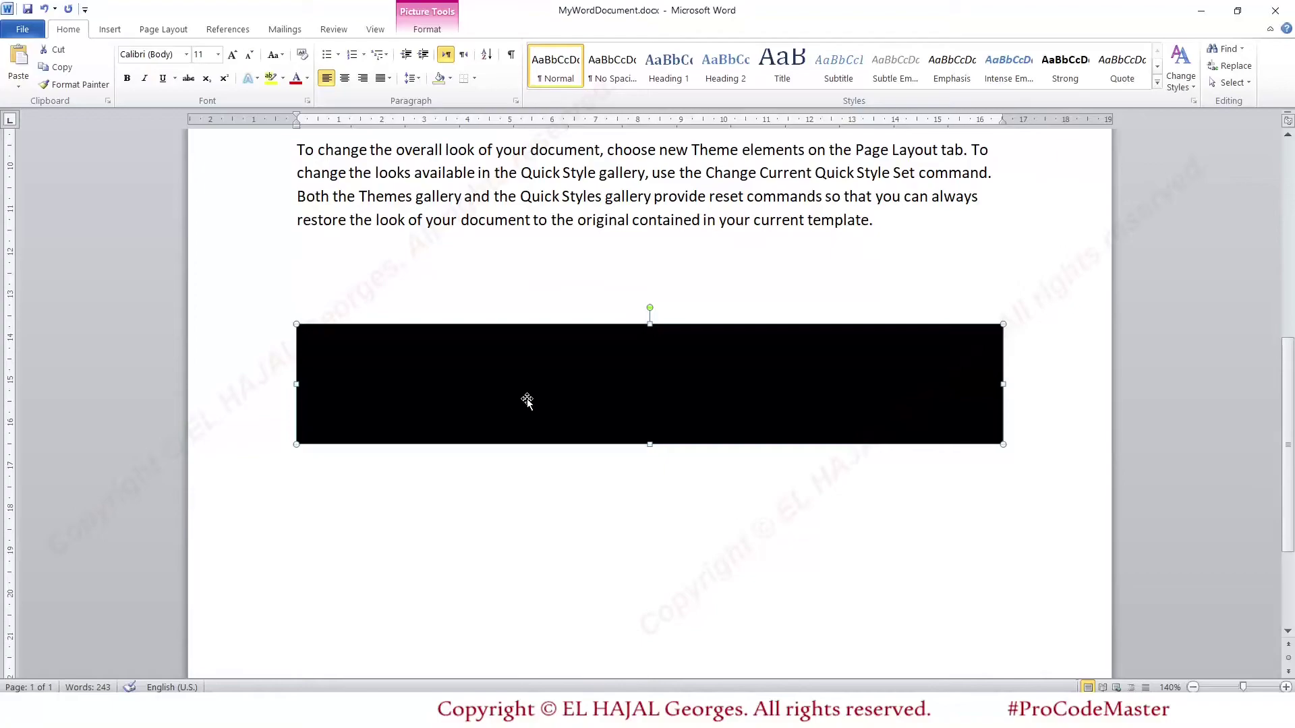
key("Delete")
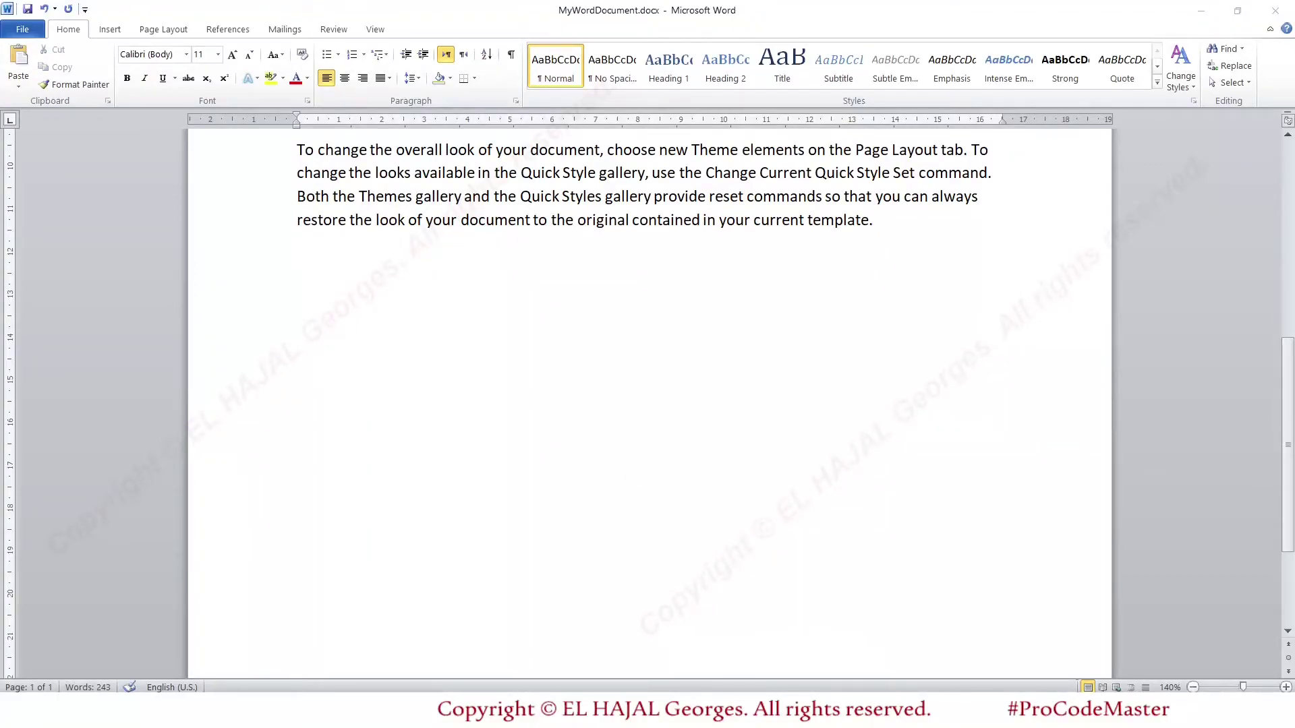
- Switch back to MyWordDocument_as_image.pdf in Acrobat Reader
left_click(804, 618)
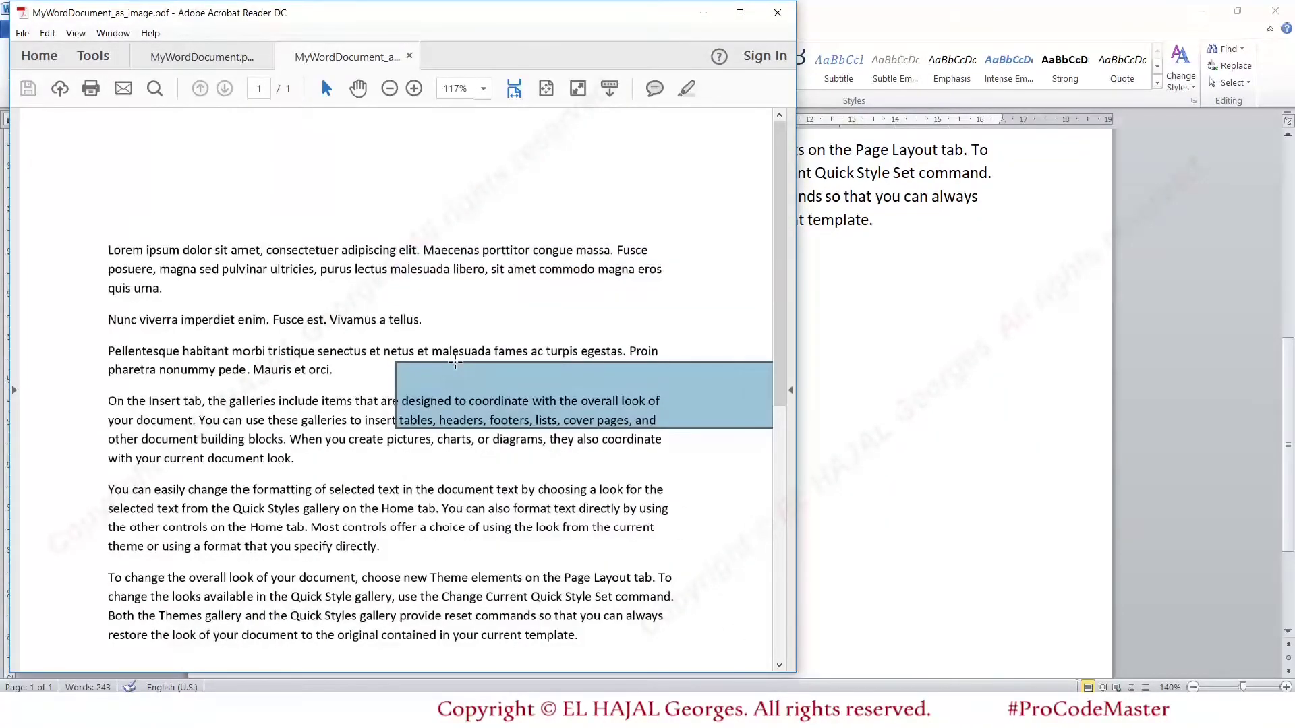